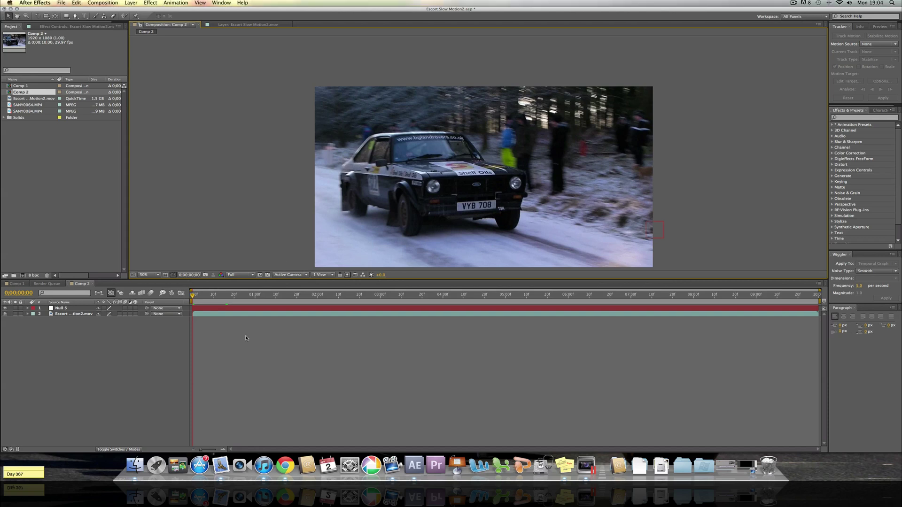
Step: Scrub the footage to 0;00;04;07 and pan the viewer so the footage sits higher
left_click(242, 297)
left_click(287, 296)
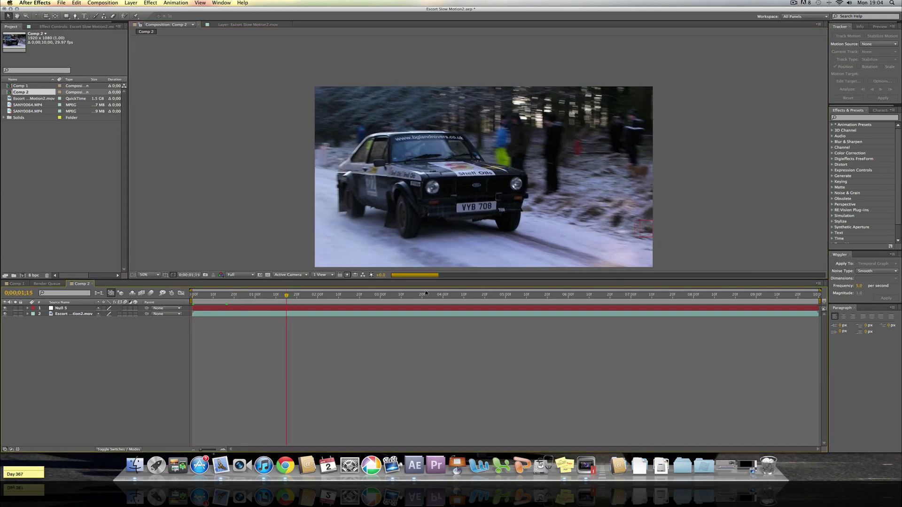
left_click(457, 295)
left_click(587, 199)
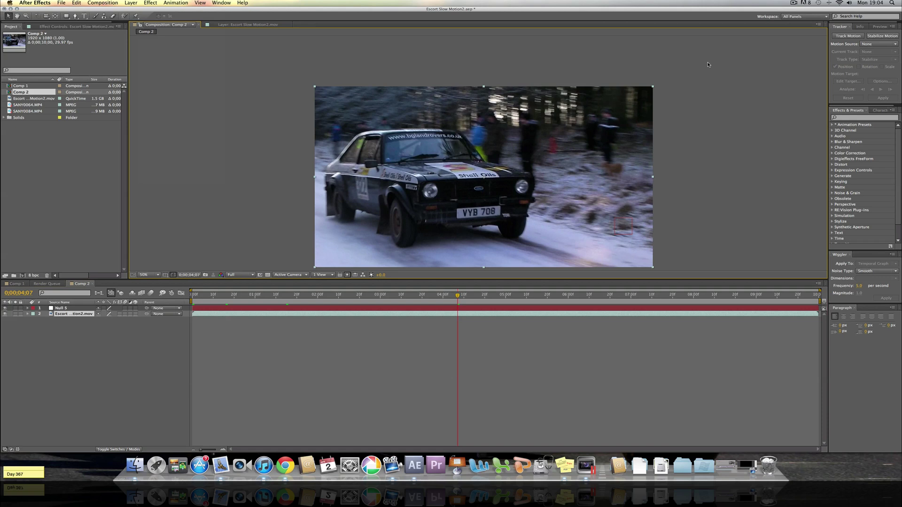
left_click(708, 64)
key("h")
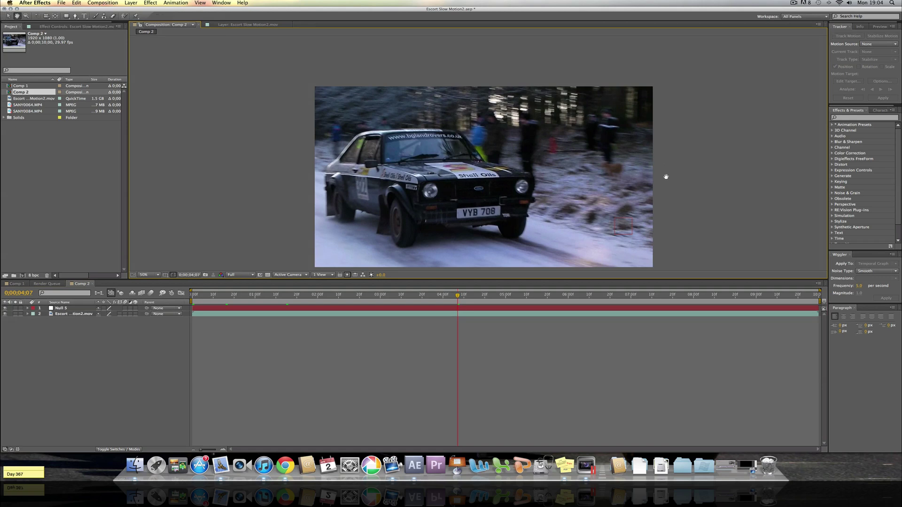
left_click_drag(665, 177, 669, 153)
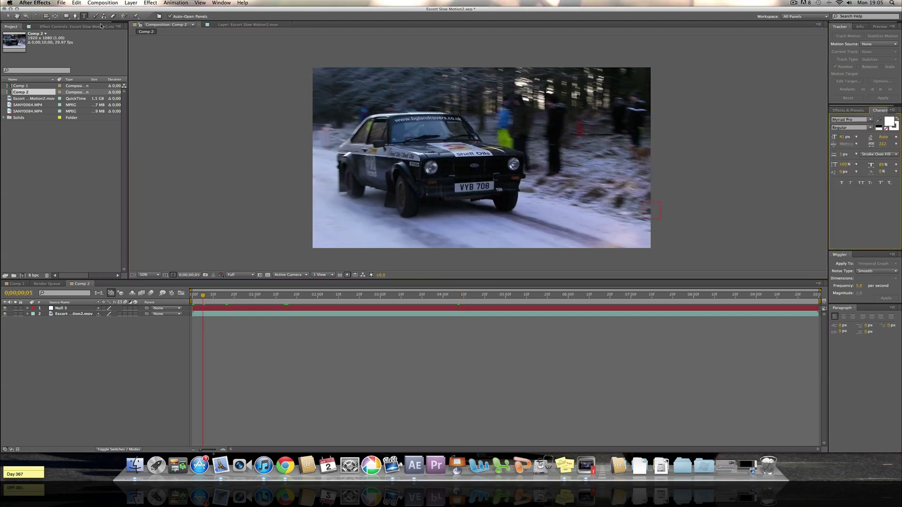
Step: Add a two-line title 'EPIC TRACK MOTION' / 'AAHAHHA' to the right of the car
left_click(553, 153)
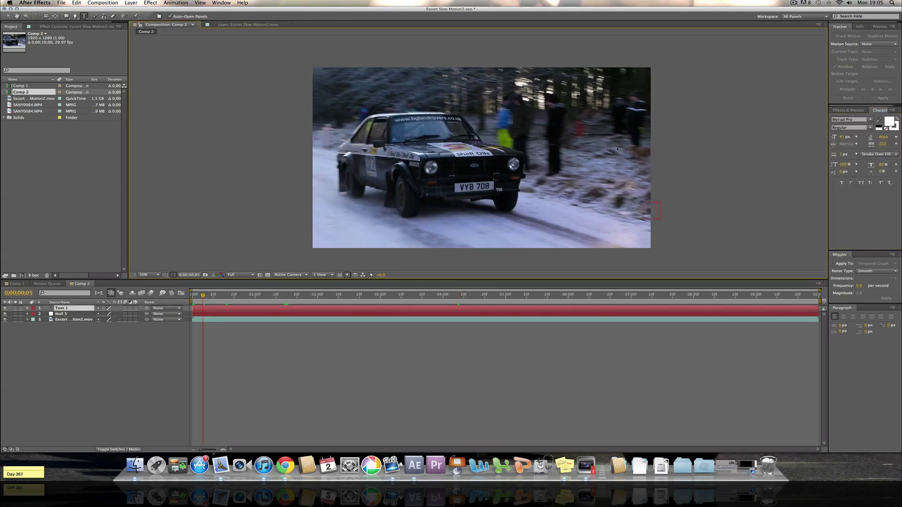
type("EPIC TRACK MOTION")
key("Return")
type("AAHAHHA")
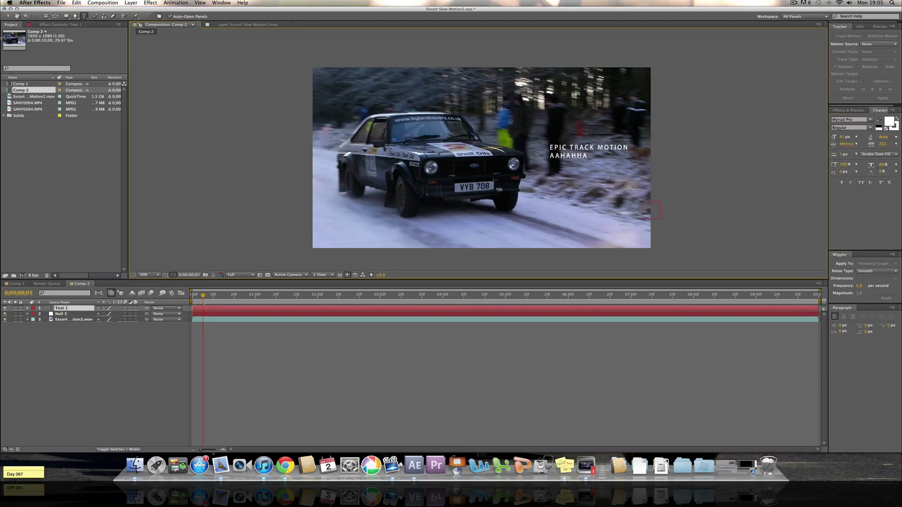
left_click(8, 16)
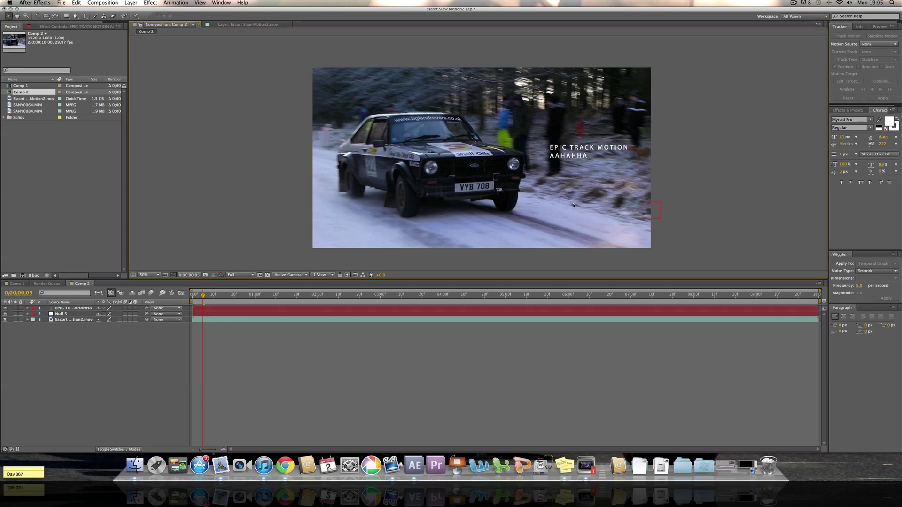
Step: Make the Tracker panel active after checking it in the Window menu
left_click(839, 27)
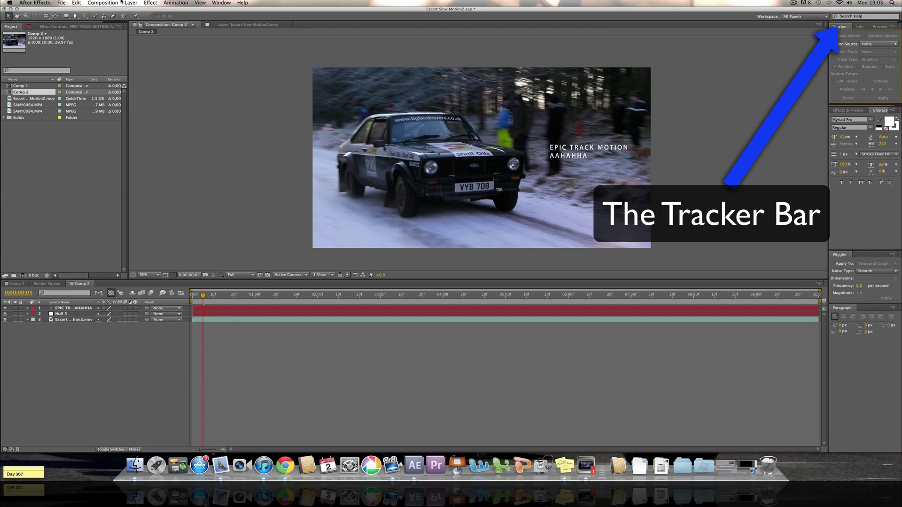
left_click(176, 2)
mouse_move(131, 3)
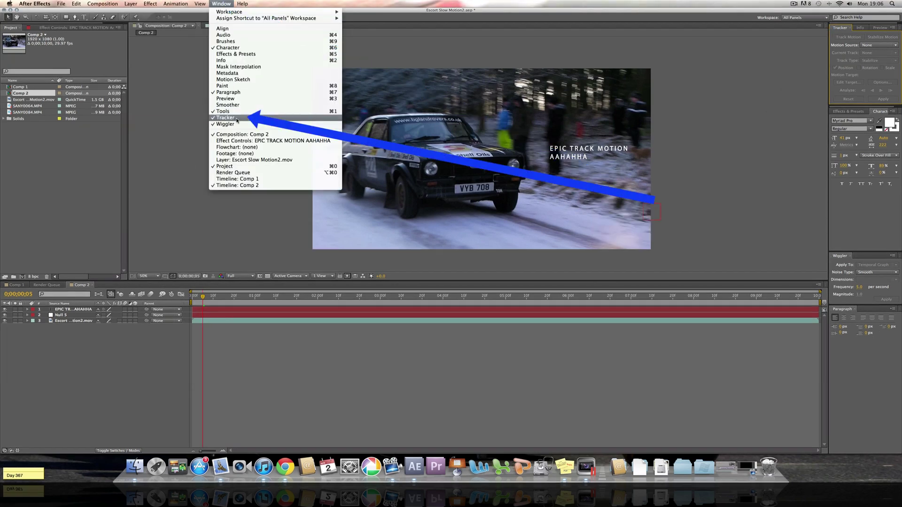
left_click(834, 36)
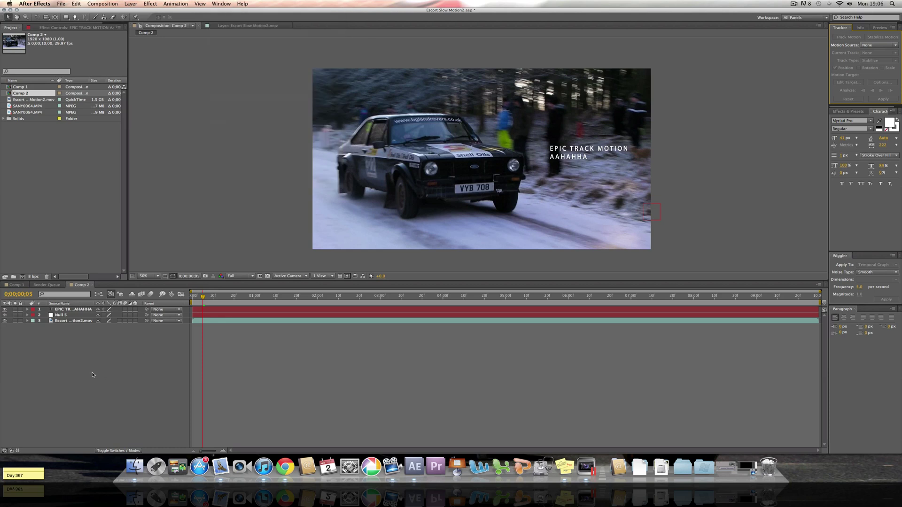
Step: Add a new null object, Null 6, and move it onto the snowy ground
left_click(102, 4)
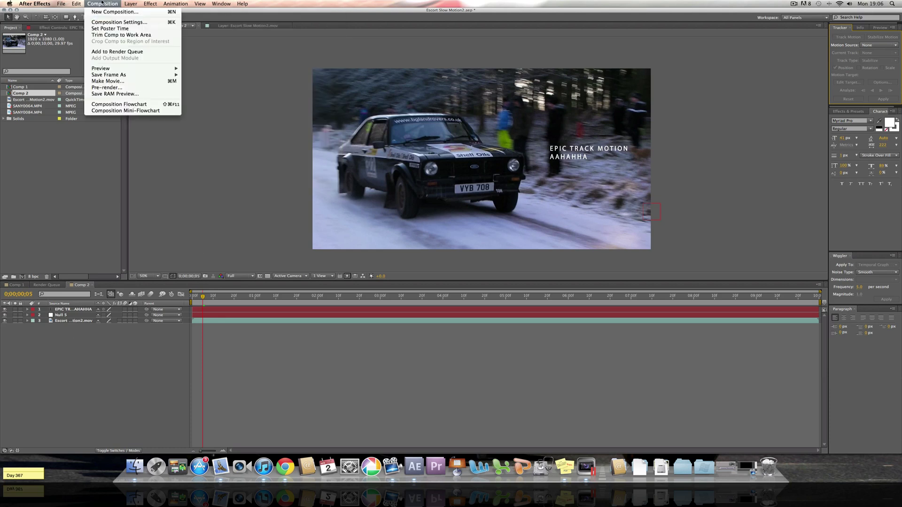
mouse_move(131, 11)
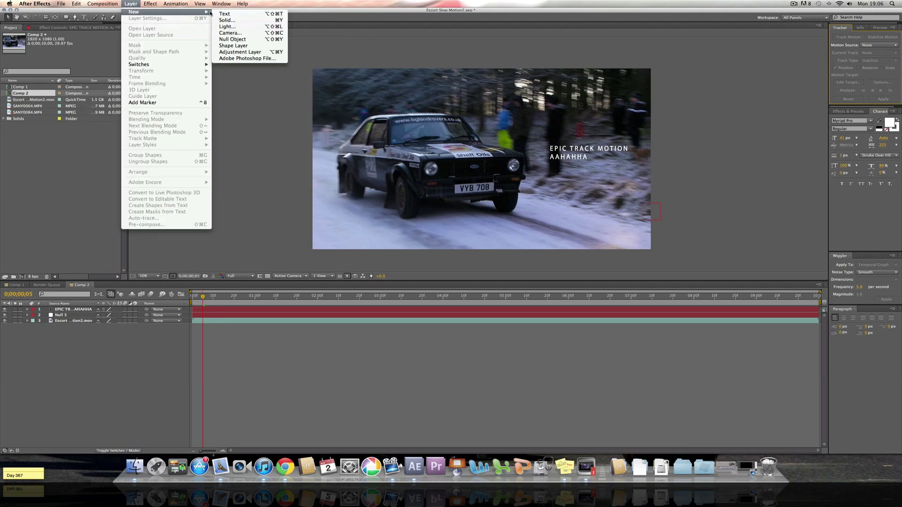
left_click(232, 39)
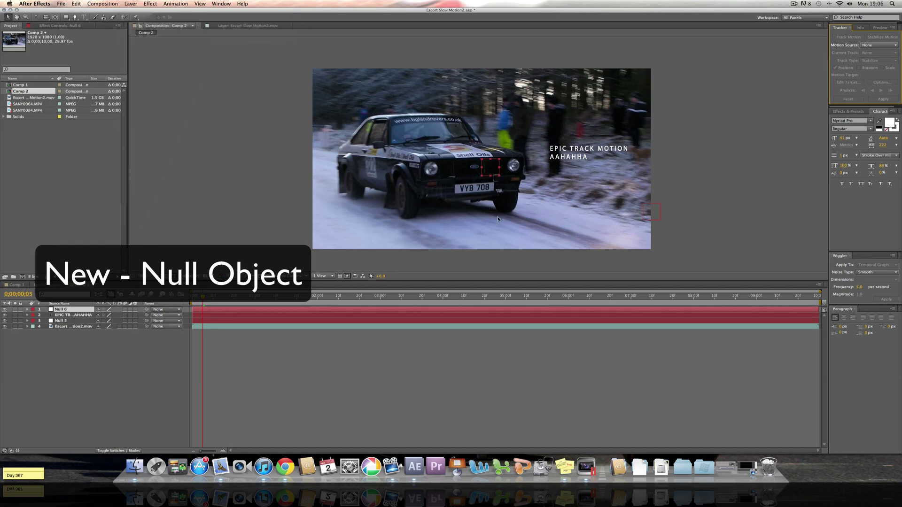
left_click_drag(494, 171, 562, 210)
Step: Start Track Motion on the Escort rally car footage layer
left_click(655, 220)
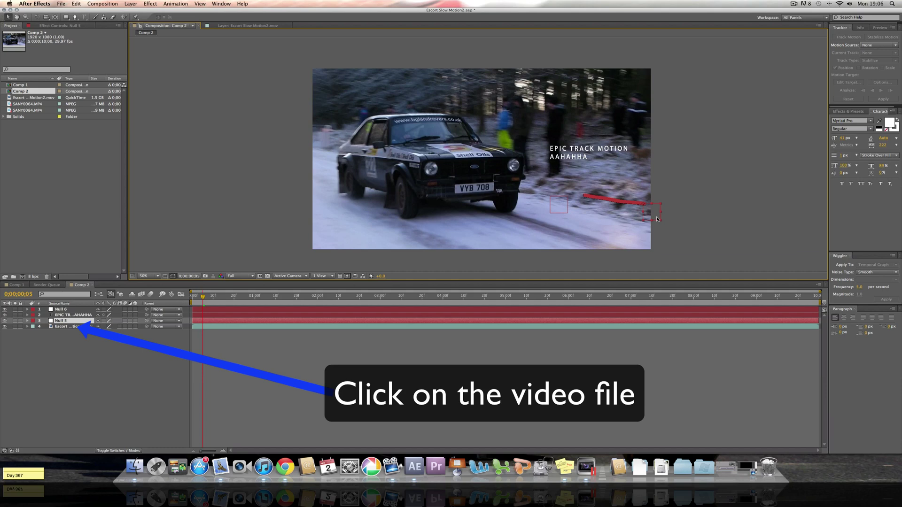
left_click(82, 325)
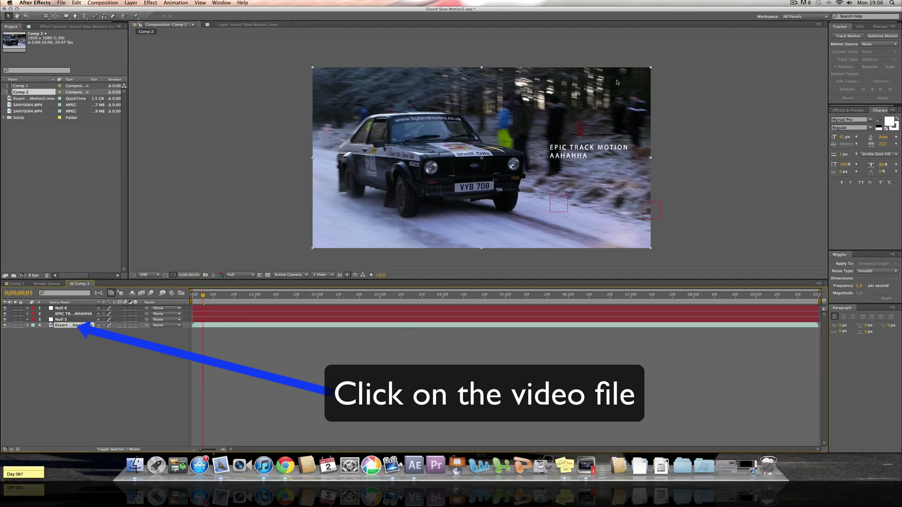
left_click(857, 37)
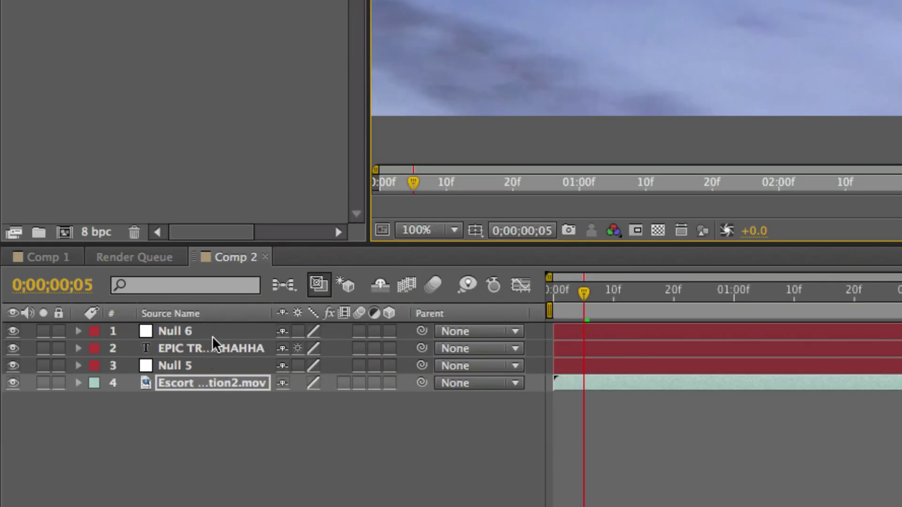
Step: Set the tracker's motion target to Null 6
left_click(213, 336)
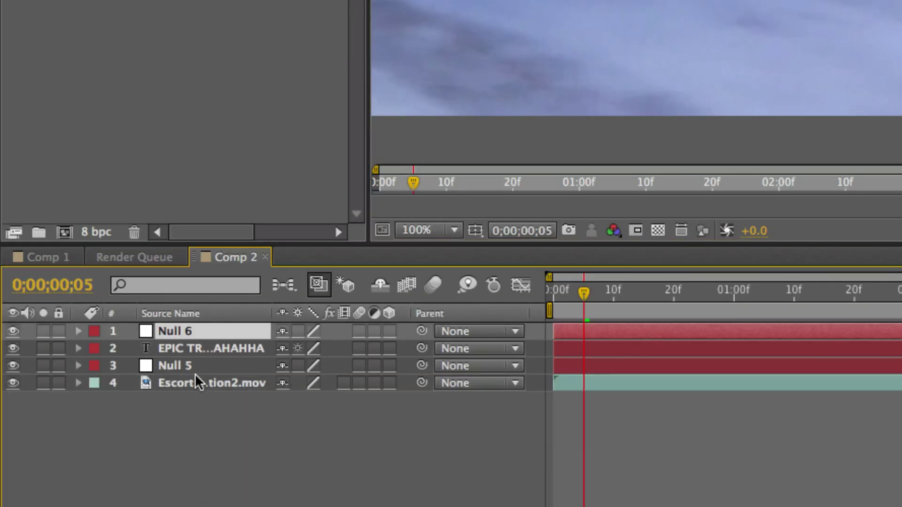
left_click(195, 376)
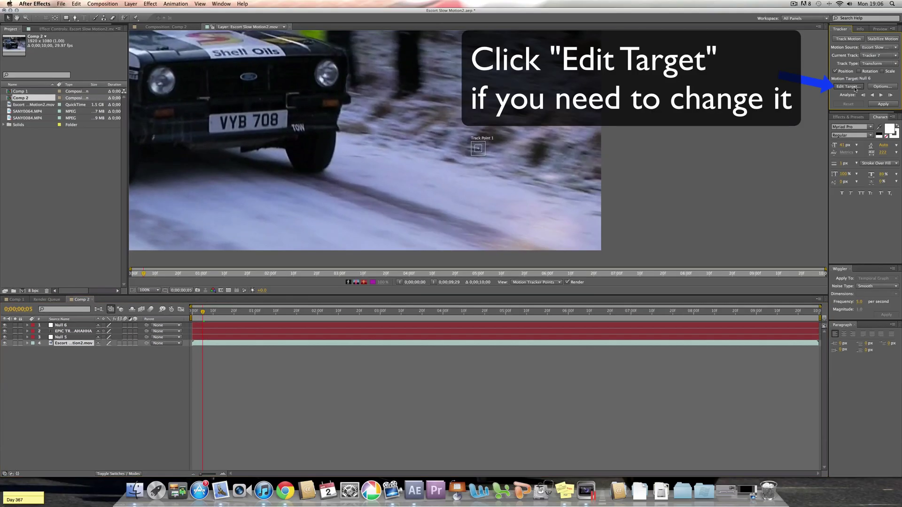
left_click(848, 87)
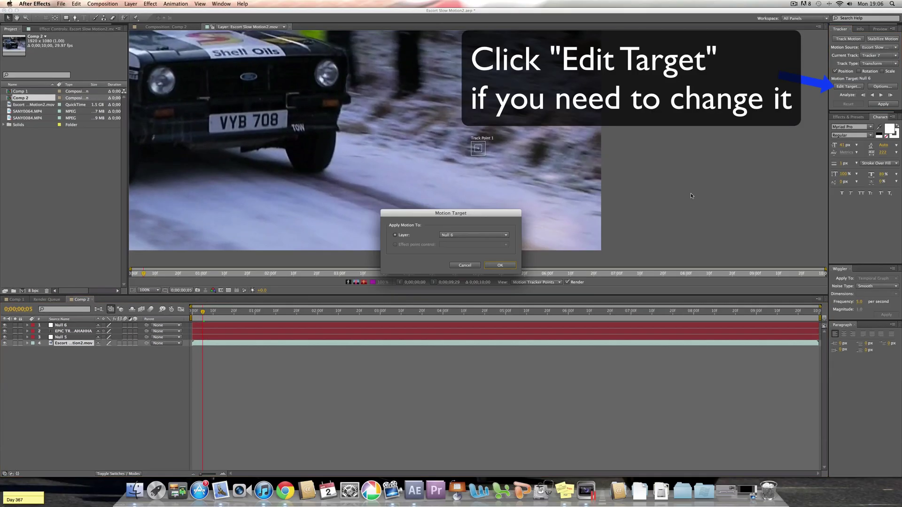
left_click(490, 235)
left_click(497, 233)
left_click(507, 267)
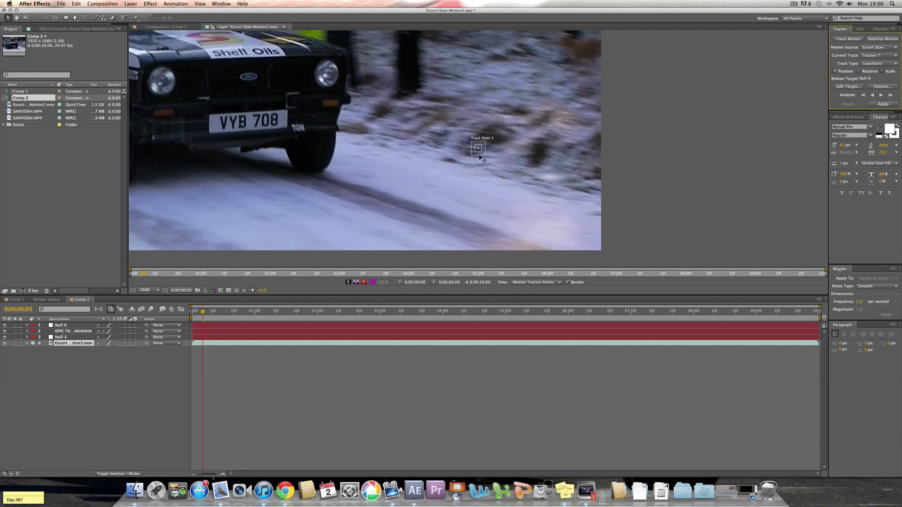
Step: Place Track Point 1 on the verge, enable Rotation with Track Point 2 above, and enable Scale
left_click_drag(480, 157, 537, 164)
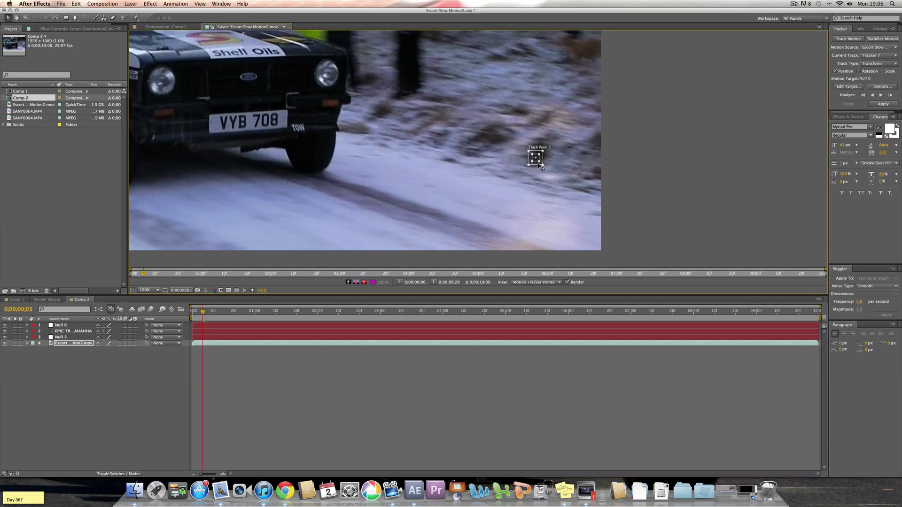
left_click(859, 72)
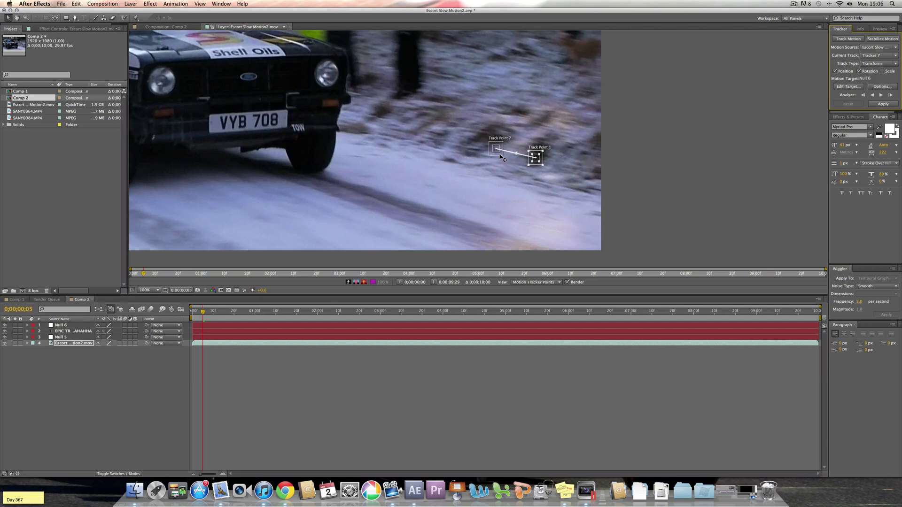
left_click_drag(498, 155, 539, 122)
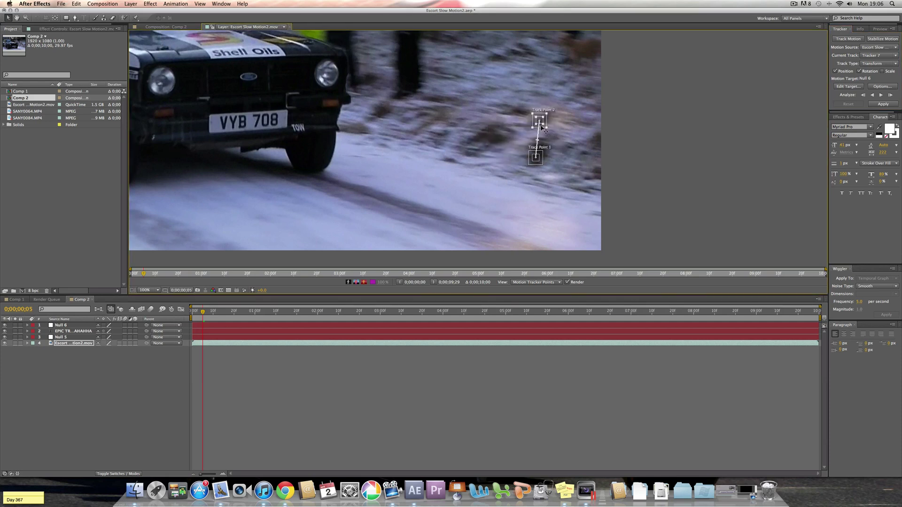
left_click(887, 71)
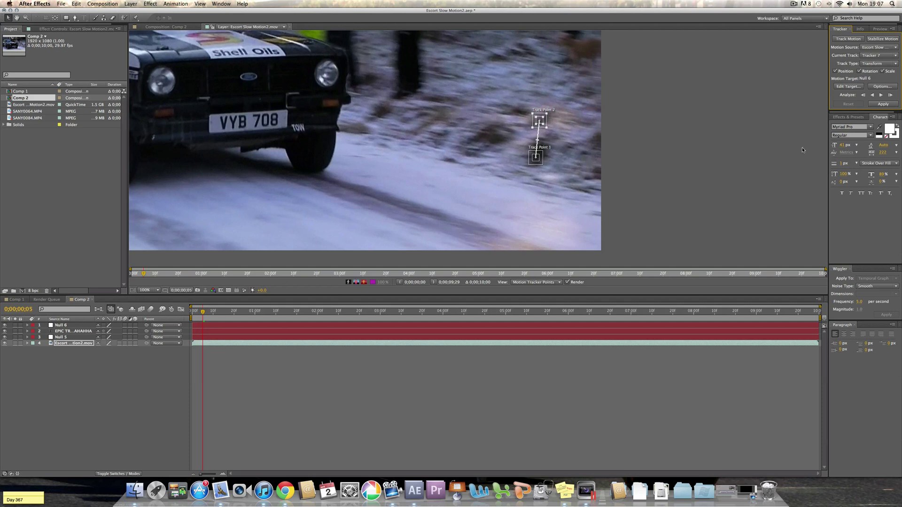
Step: Turn off Scale and Rotation and start a new position-only tracker, Tracker 8
left_click(883, 72)
left_click(863, 71)
left_click(848, 38)
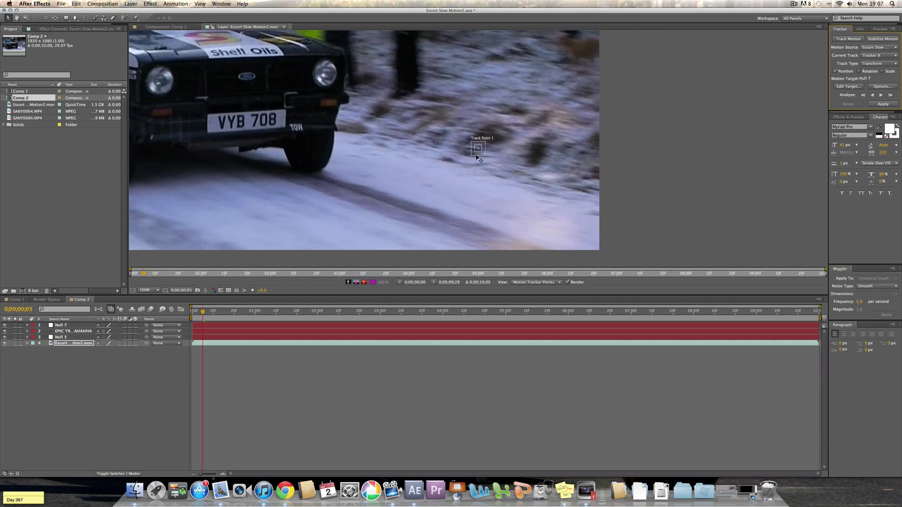
Step: Zoom the layer view and set Track Point 1 on a distinct spot of the snowy bank
scroll(479, 159, "down", 4)
scroll(479, 159, "up", 4)
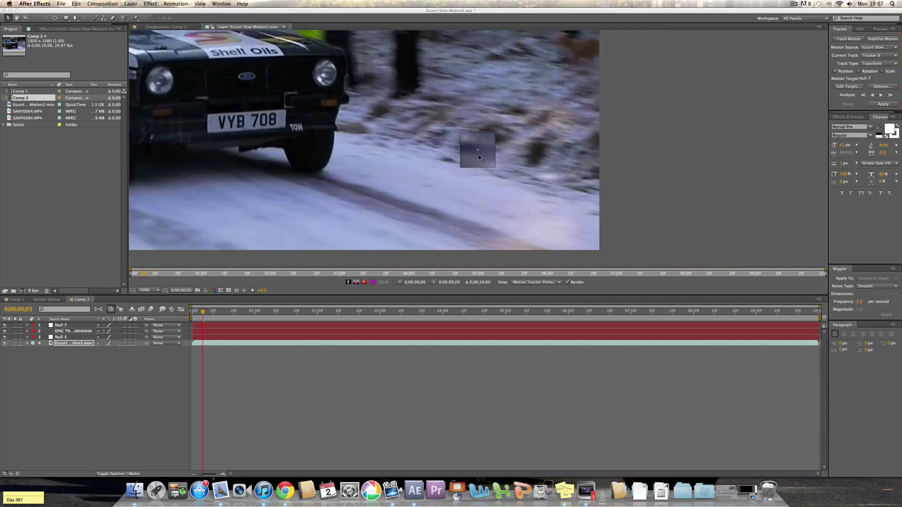
left_click_drag(478, 154, 530, 159)
scroll(530, 160, "down", 9)
scroll(530, 160, "up", 6)
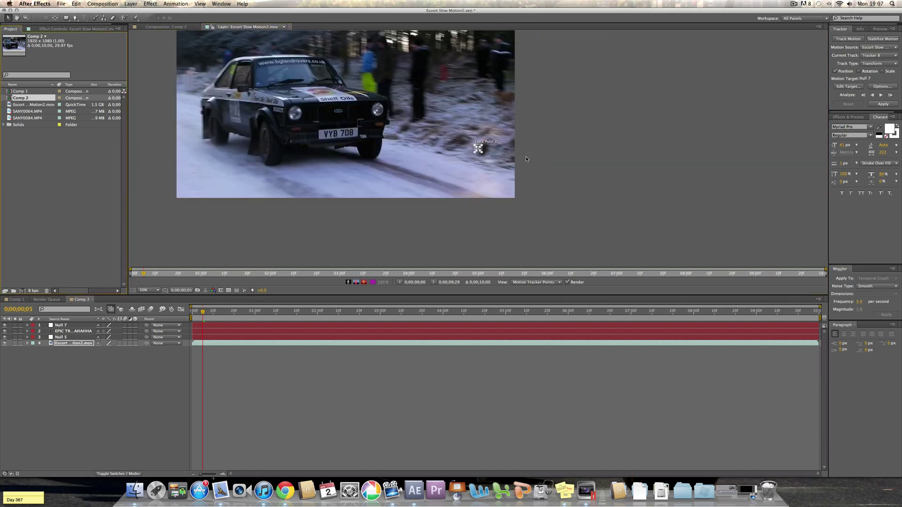
scroll(430, 160, "up", 3)
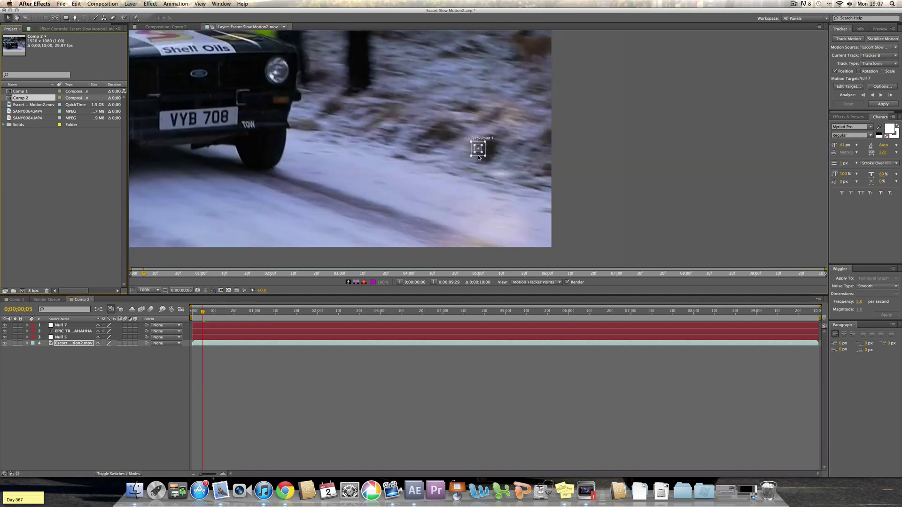
left_click_drag(475, 155, 401, 165)
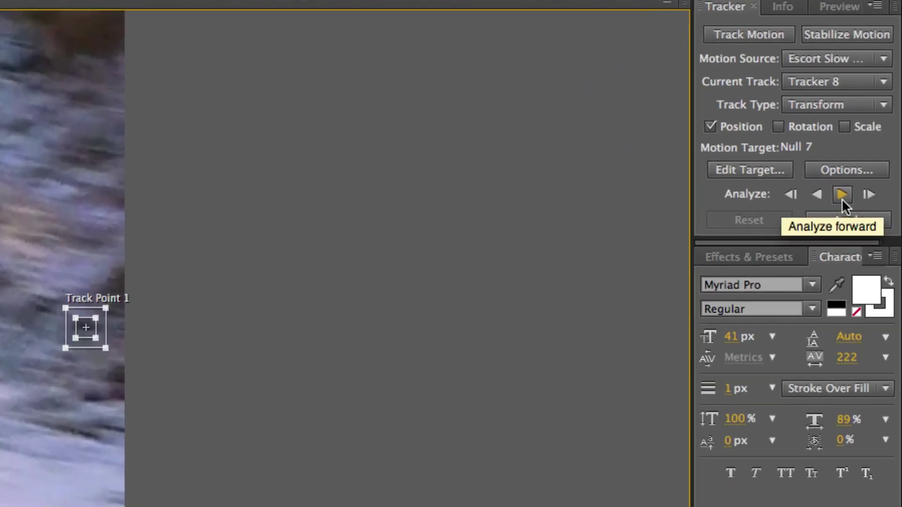
Step: Analyse Track Point 1 forward through the clip and play it back from 5 seconds to review
left_click(848, 180)
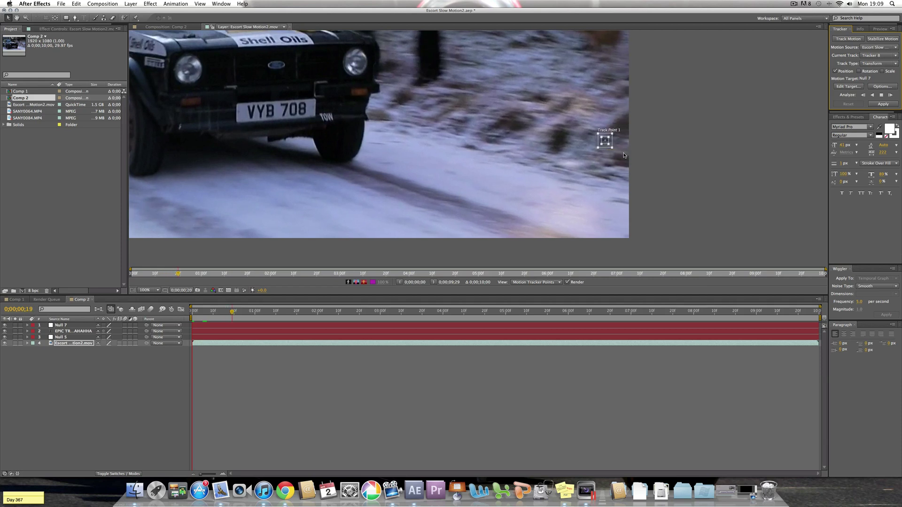
left_click(794, 4)
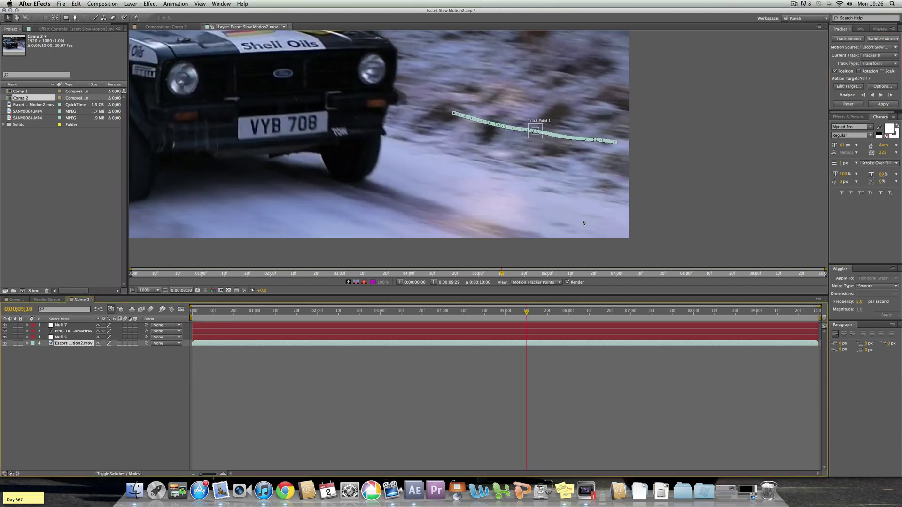
left_click_drag(527, 266, 504, 266)
key("space")
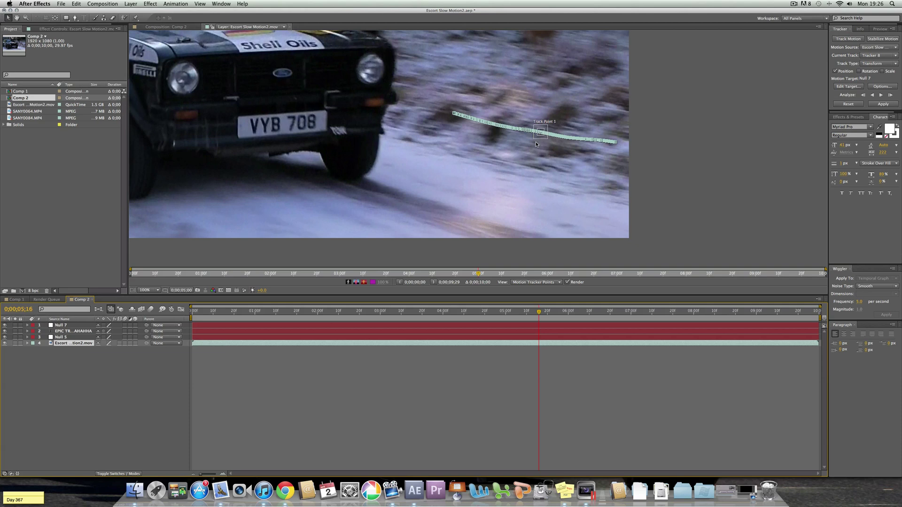
left_click(539, 314)
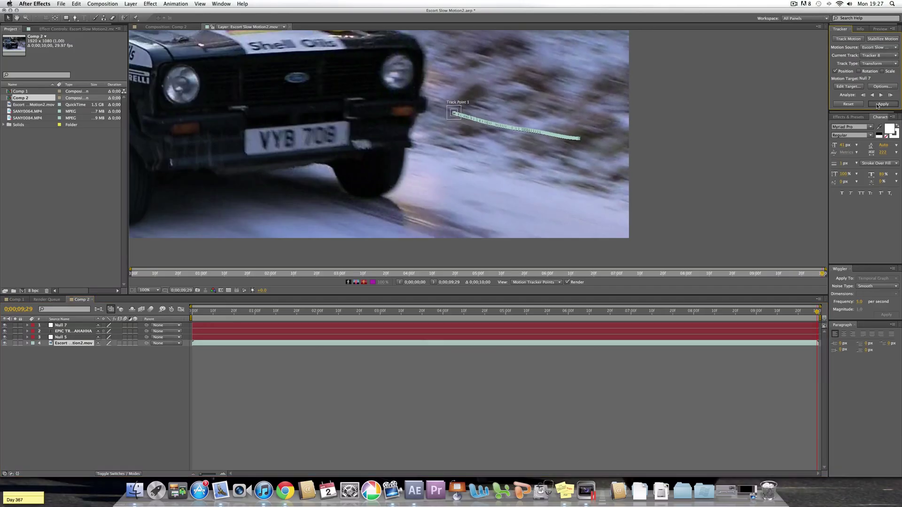
Step: Apply the X and Y track to Null 7, move the title beside the windscreen, and parent it to Null 7
left_click(881, 104)
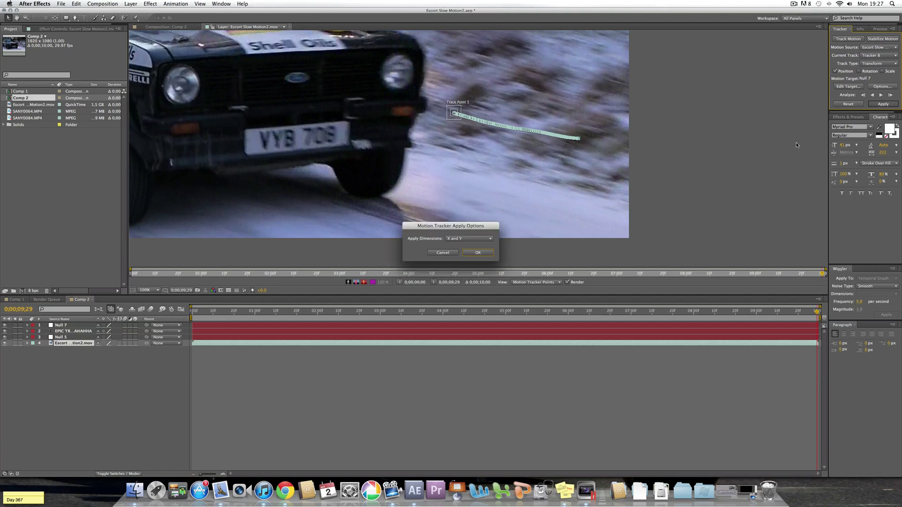
left_click(476, 253)
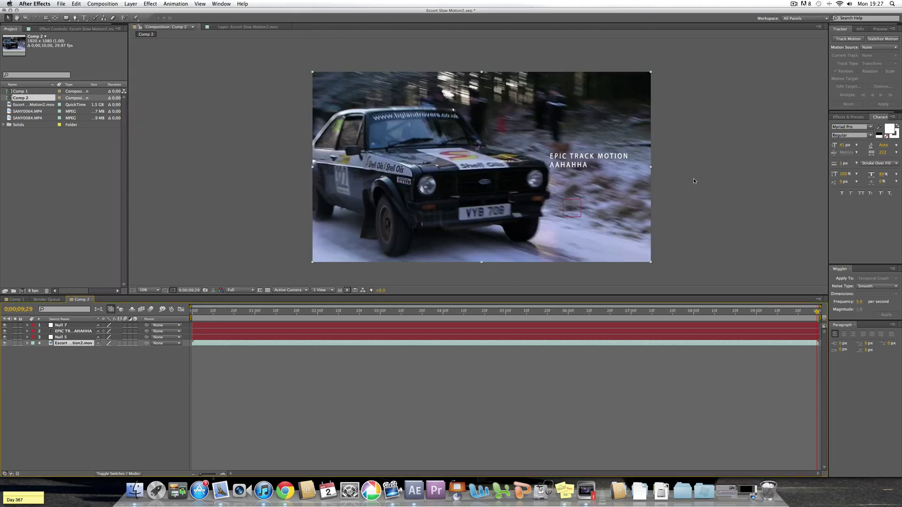
left_click(694, 179)
left_click(567, 166)
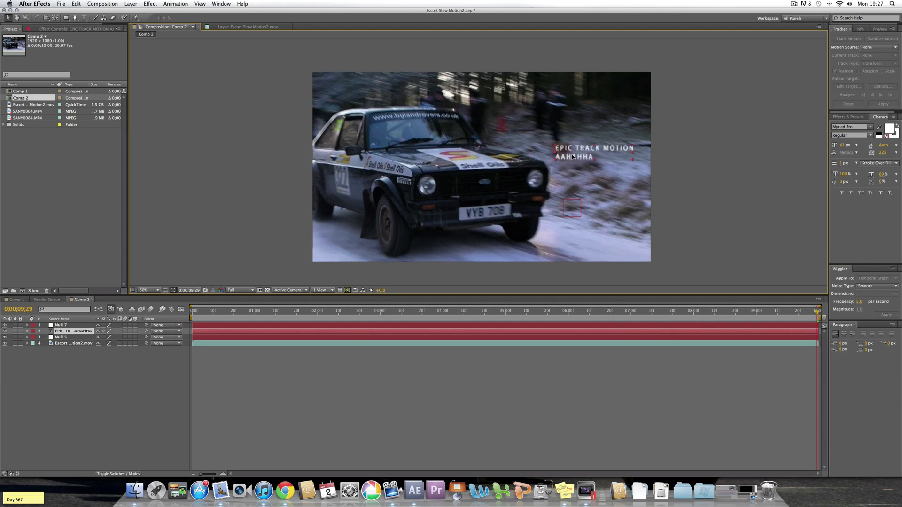
left_click_drag(573, 156, 481, 137)
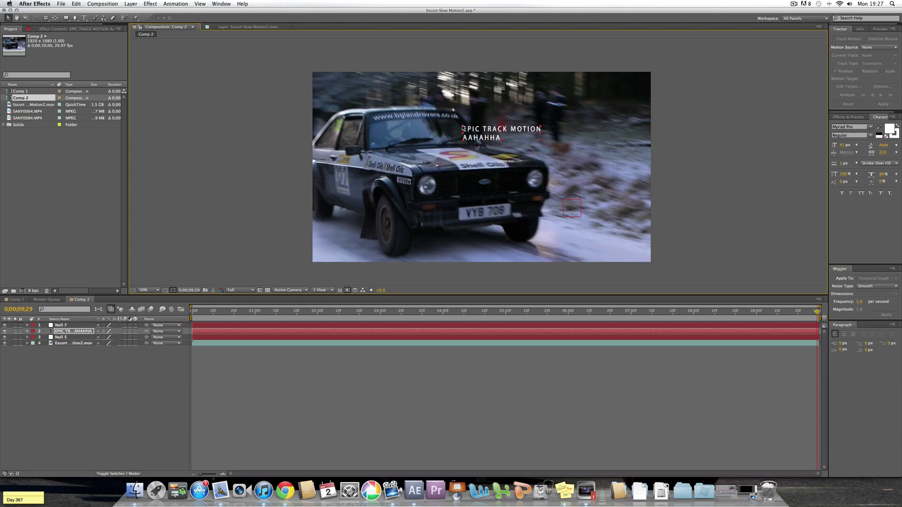
key("Left")
key("Left")
key("Left")
key("Left")
key("Left")
key("Left")
key("Left")
key("Down")
key("Down")
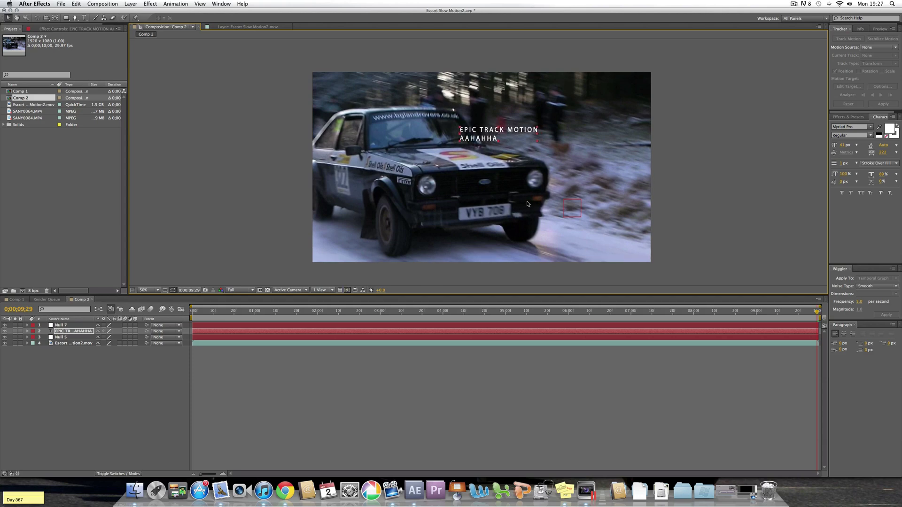
mouse_move(146, 331)
left_mouse_down()
mouse_move(125, 330)
mouse_move(147, 335)
left_mouse_up()
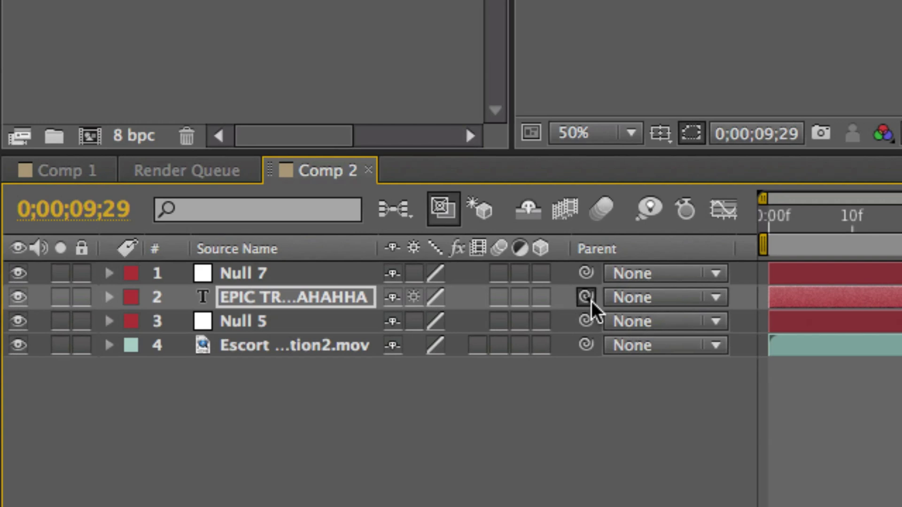
left_click_drag(587, 298, 267, 275)
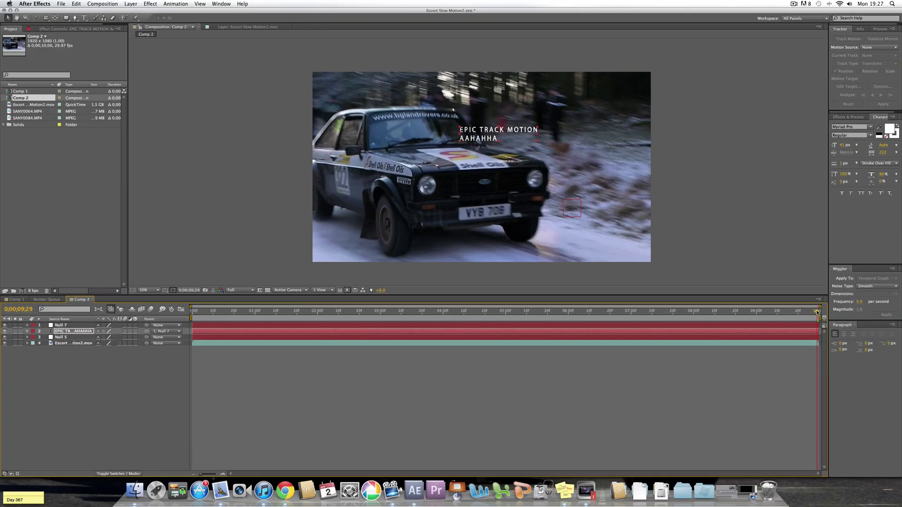
Step: Set preview resolution to Half and scrub from about 3 to 7 seconds to check the text
left_click_drag(817, 313, 718, 314)
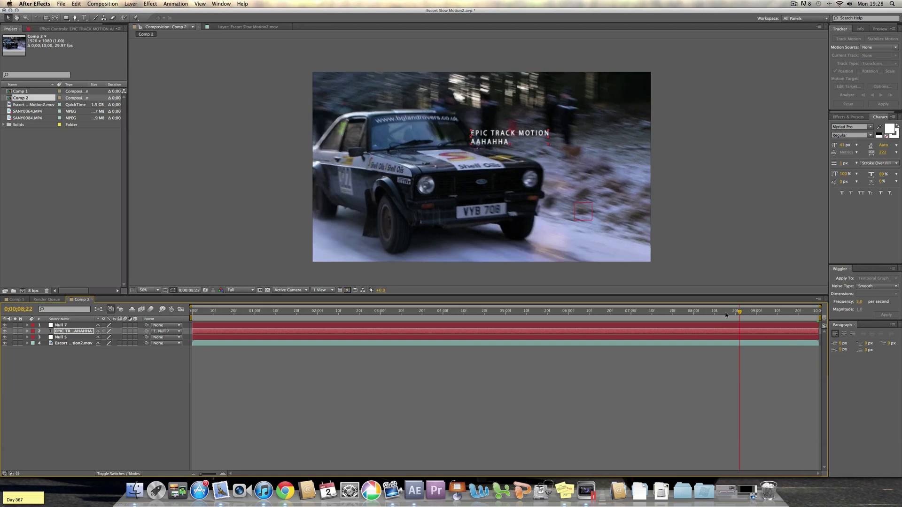
key("super+shift+j")
left_click_drag(555, 311, 341, 312)
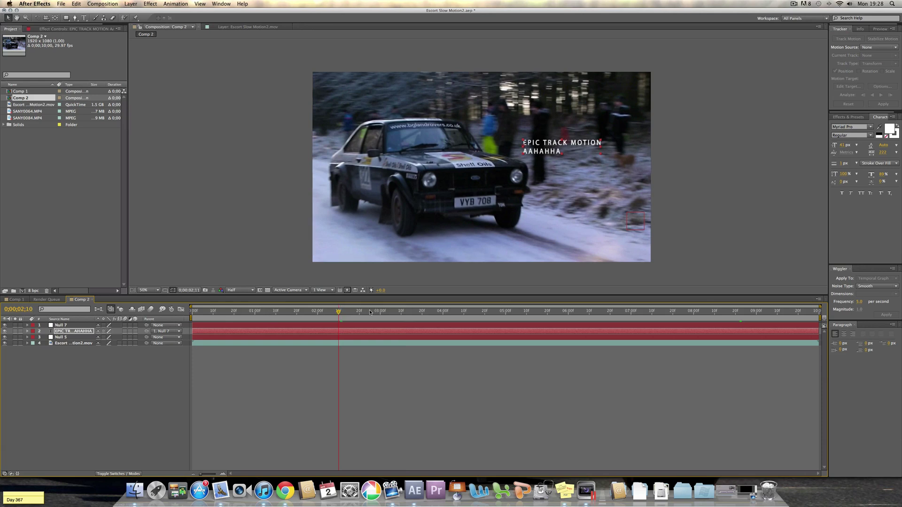
left_click(602, 312)
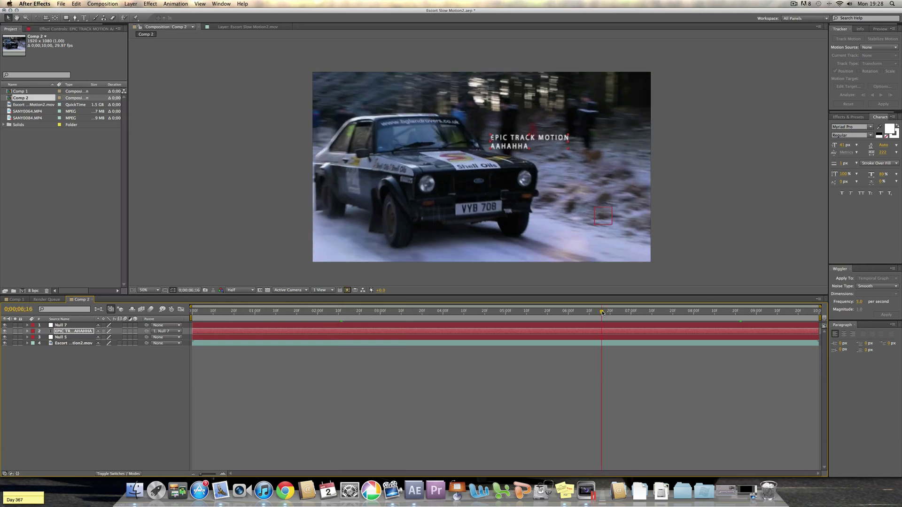
left_click_drag(602, 313, 612, 313)
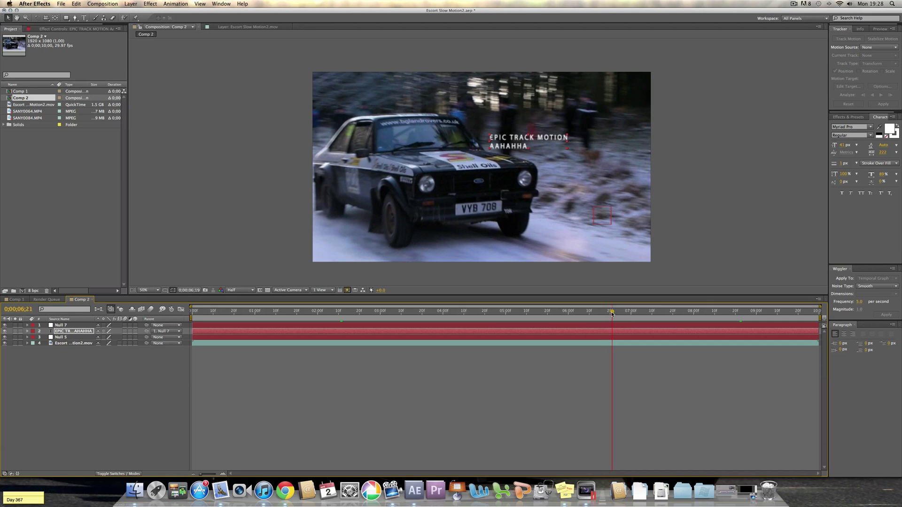
left_click(637, 312)
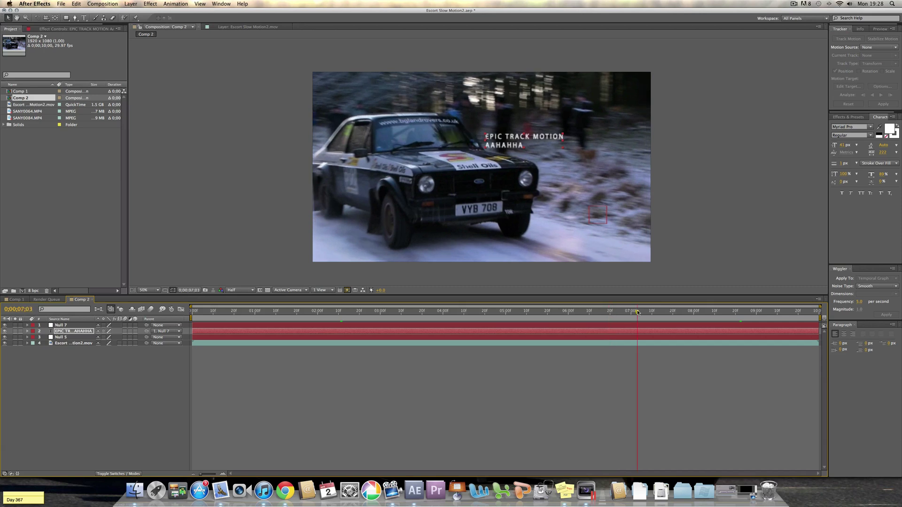
Step: At 0;00;07;04, draw a Pen-tool polygon mask around the EPIC TRACK MOTION text
left_click_drag(637, 312, 639, 312)
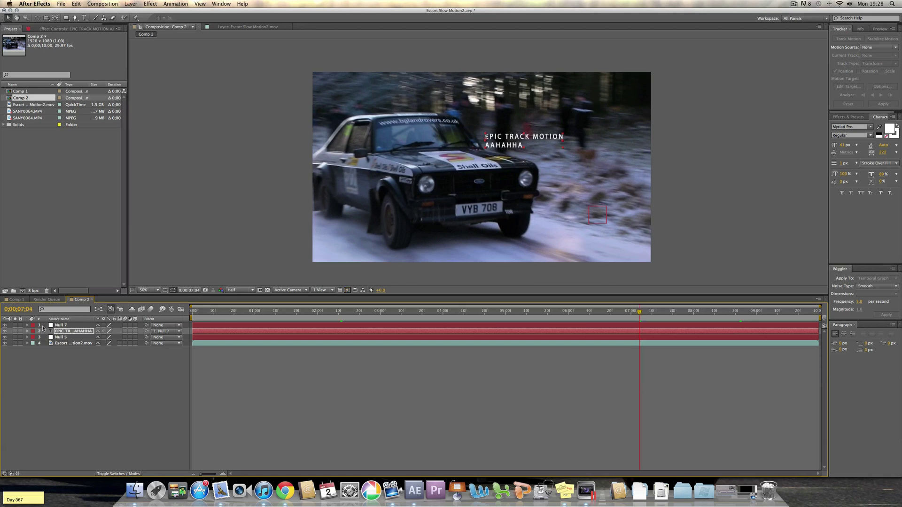
left_click(58, 353)
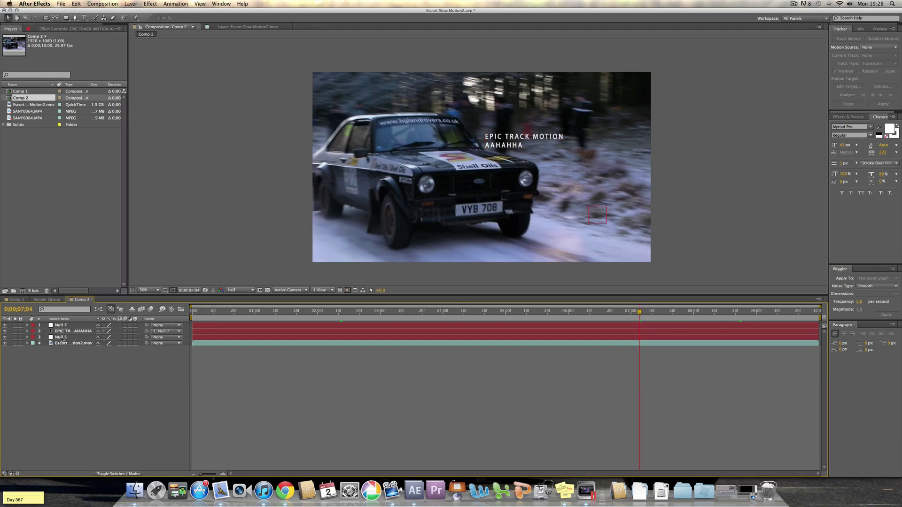
left_click(65, 332)
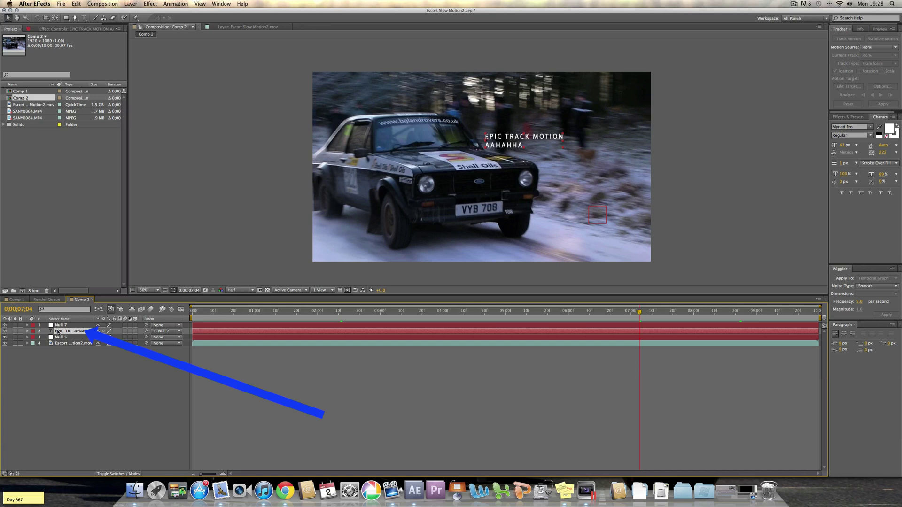
left_click(75, 19)
left_click(459, 119)
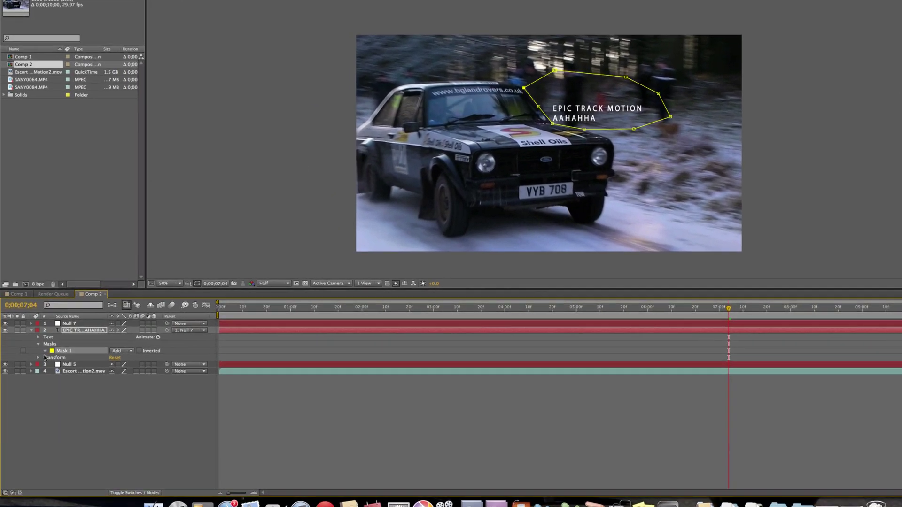
Step: Keyframe Mask 1's Path, Feather, Opacity and Expansion, then step ahead a few frames
left_click(40, 350)
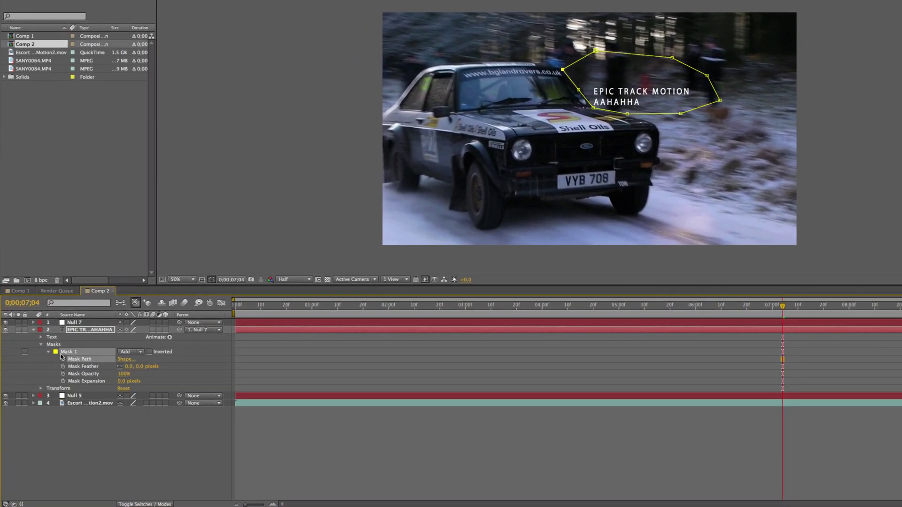
left_click(63, 359)
left_click(63, 366)
left_click(62, 373)
left_click(62, 381)
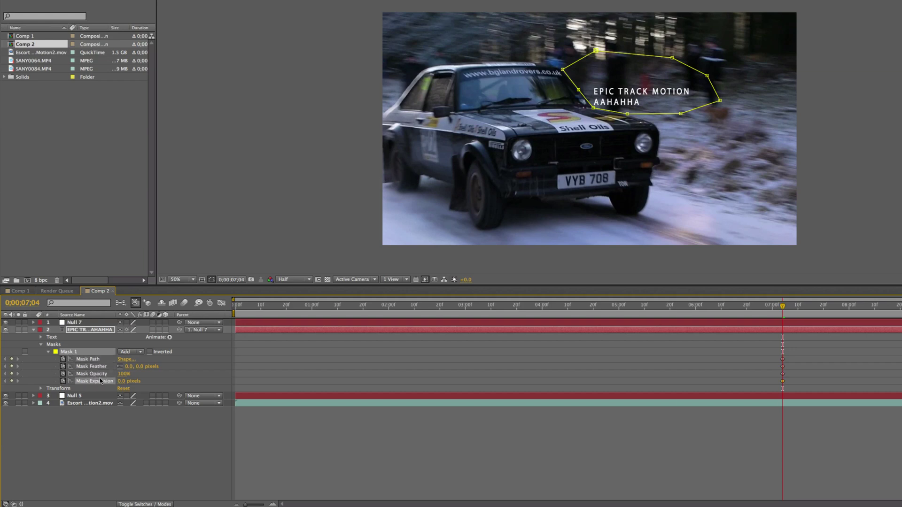
left_click(783, 310)
left_click_drag(784, 310, 814, 305)
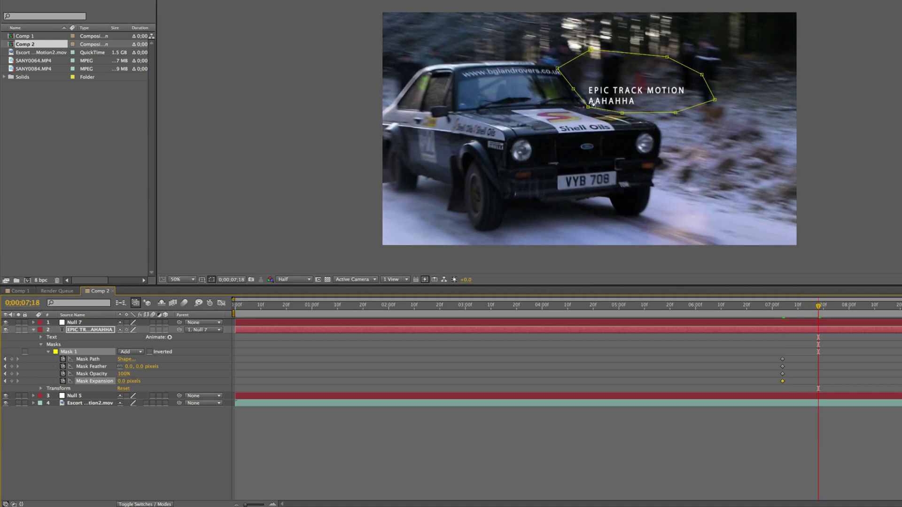
Step: Drag Mask 1's lower-left, left and upper-left vertices onto the car's windscreen edge
scroll(594, 105, "up", 2)
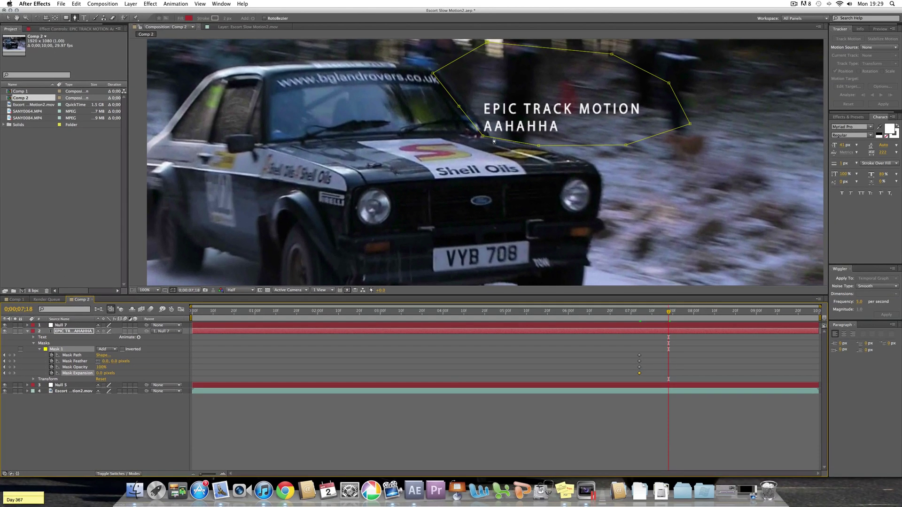
left_click_drag(497, 130, 490, 175)
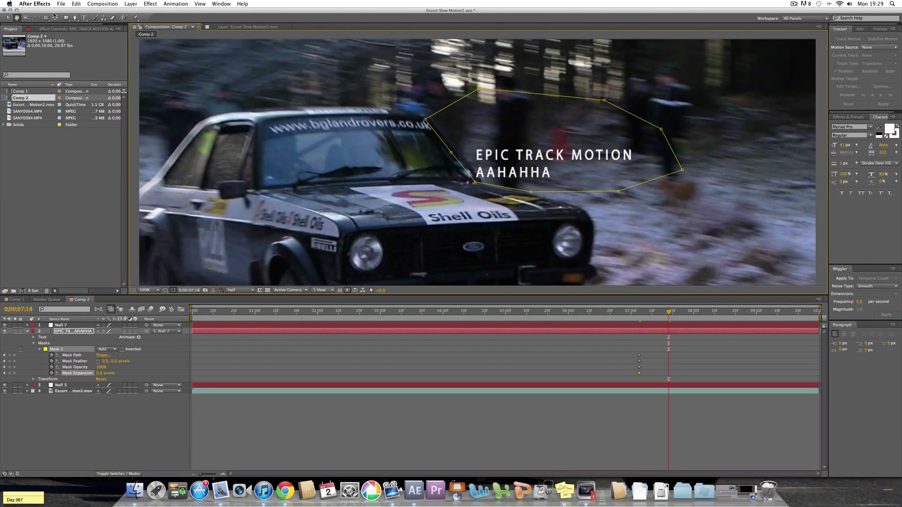
left_click(9, 18)
mouse_move(475, 183)
left_mouse_down()
mouse_move(472, 175)
mouse_move(485, 185)
left_mouse_up()
left_click_drag(452, 153, 455, 147)
left_click_drag(424, 121, 429, 118)
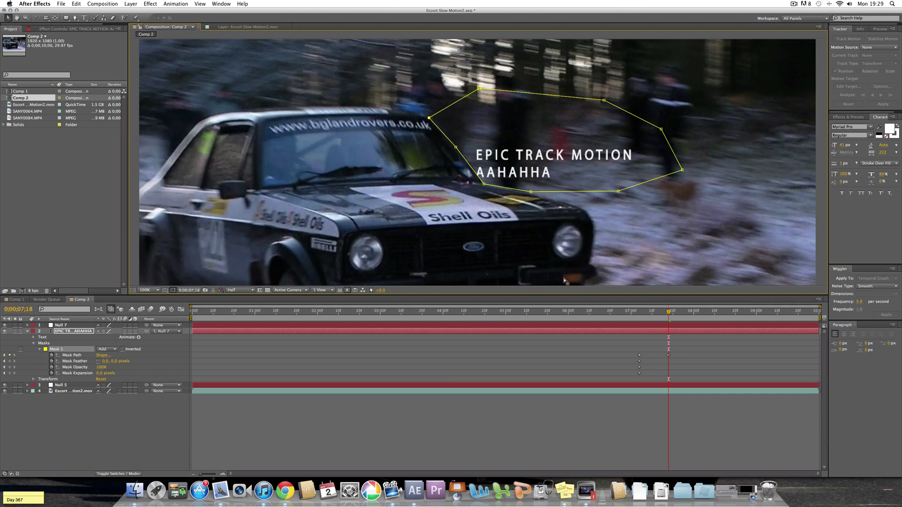
Step: At 0;00;08;17, shift the text layer's mask right to follow the car
left_click(61, 393)
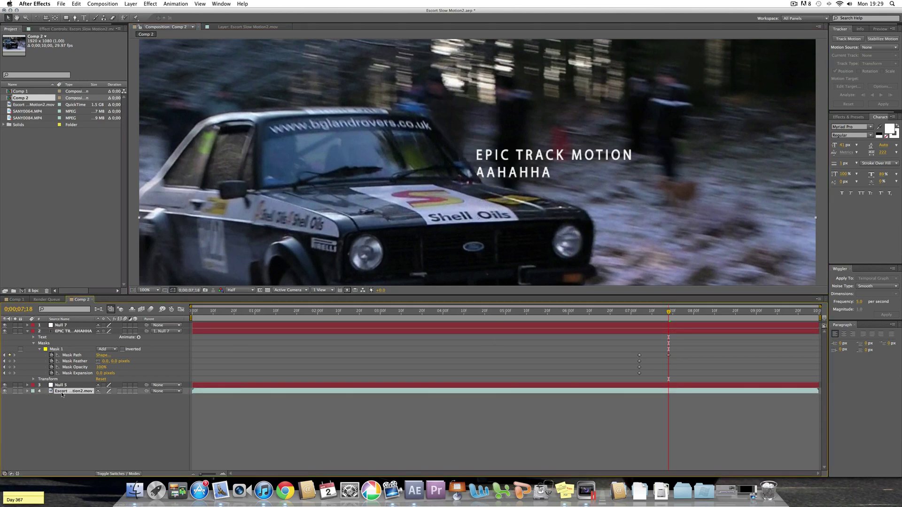
left_click(59, 352)
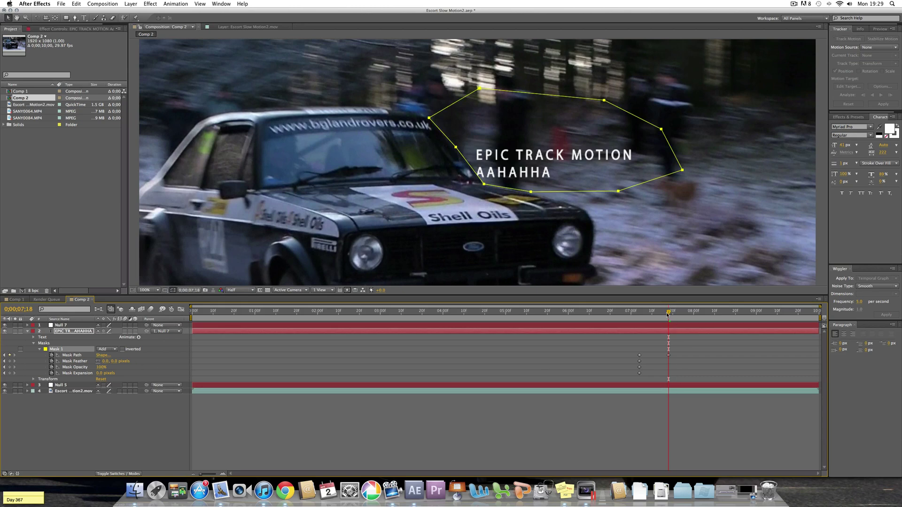
left_click_drag(667, 315, 728, 314)
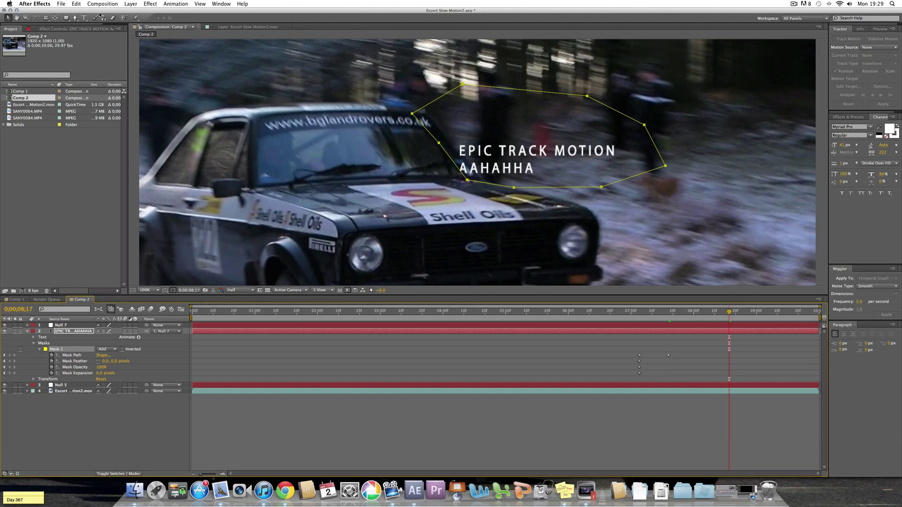
left_click_drag(465, 179, 482, 184)
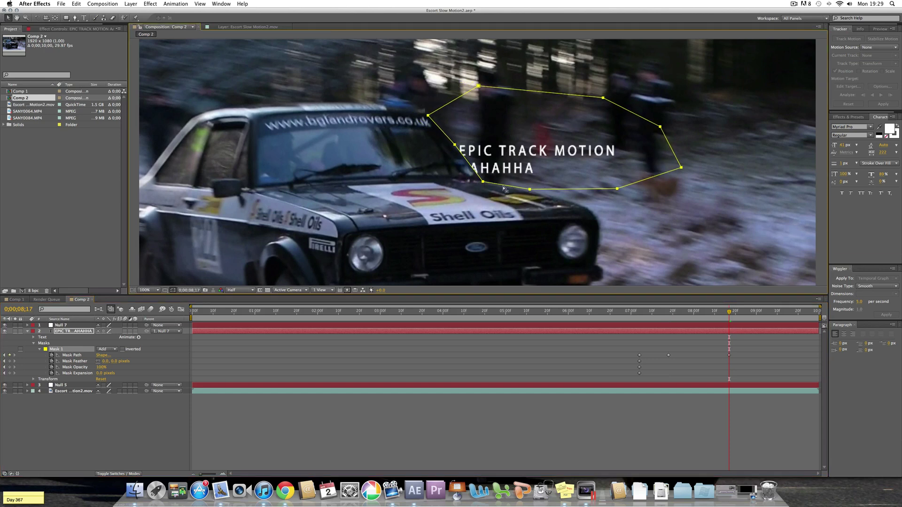
Step: At 0;00;09;06, shift the mask right so more letters hide behind the car
left_click(727, 314)
left_click(760, 313)
left_click(769, 314)
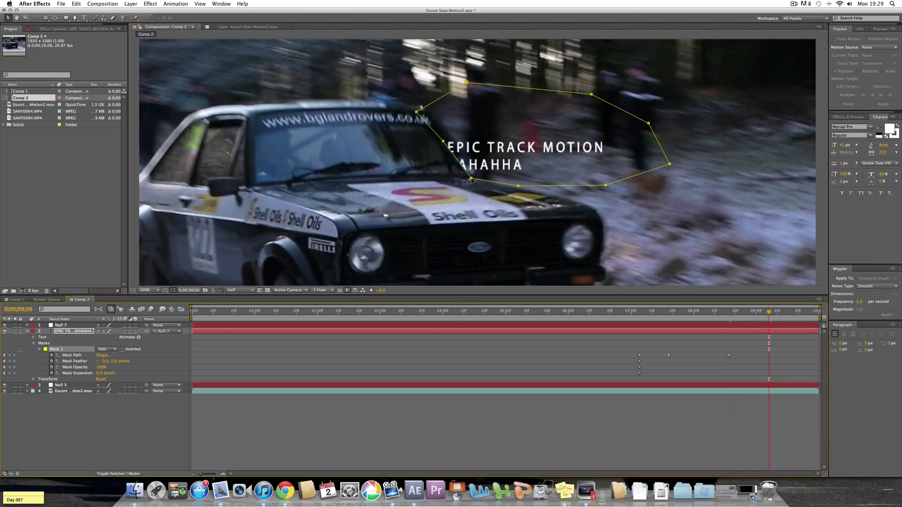
mouse_move(471, 179)
left_mouse_down()
mouse_move(493, 177)
mouse_move(484, 179)
left_mouse_up()
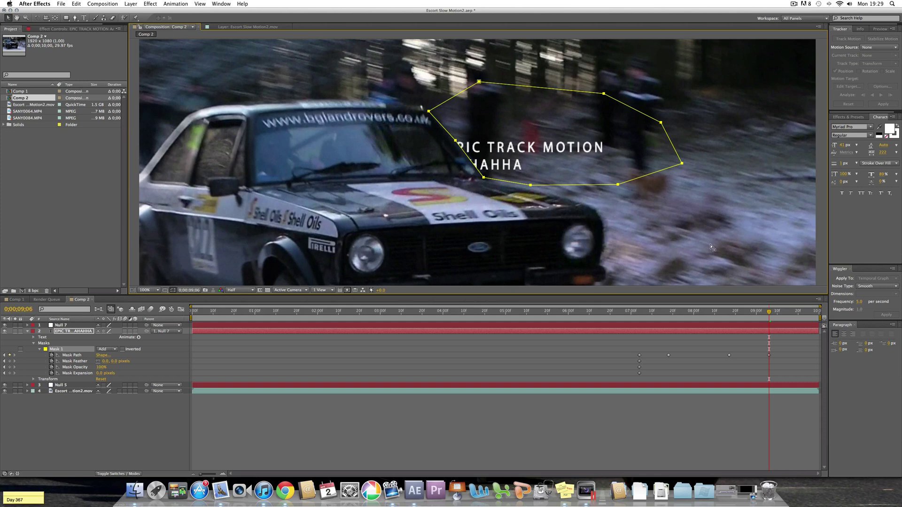
Step: On the last frame, 0;00;09;29, realign the mask's left vertices with the car's edge and roof
left_click(456, 143)
left_click(455, 142)
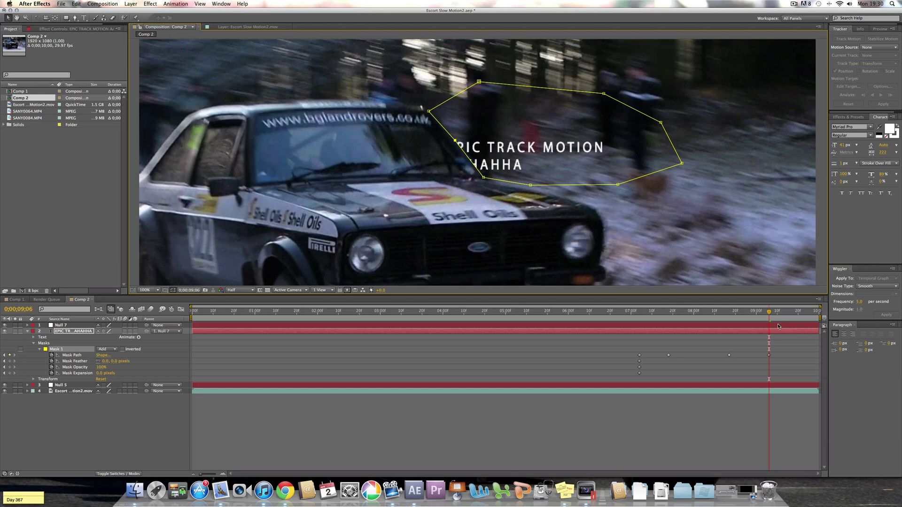
left_click_drag(771, 315, 822, 315)
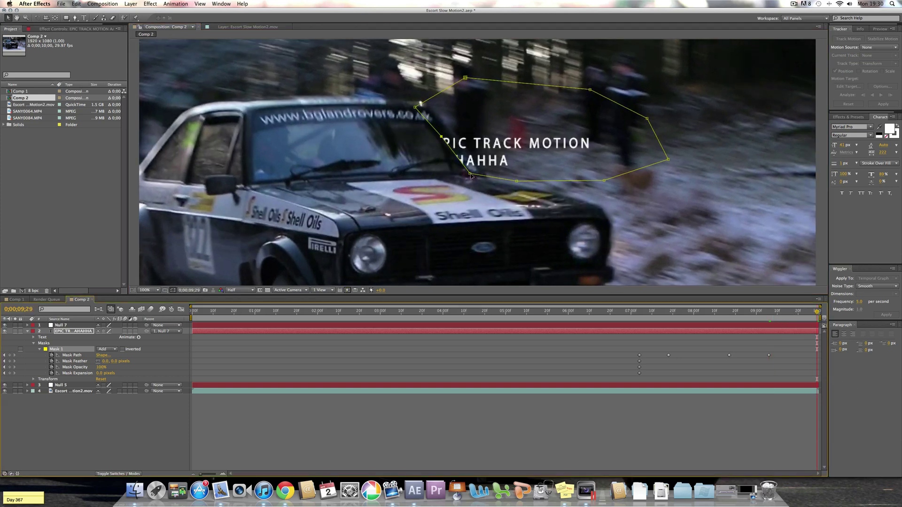
left_click_drag(471, 175, 487, 179)
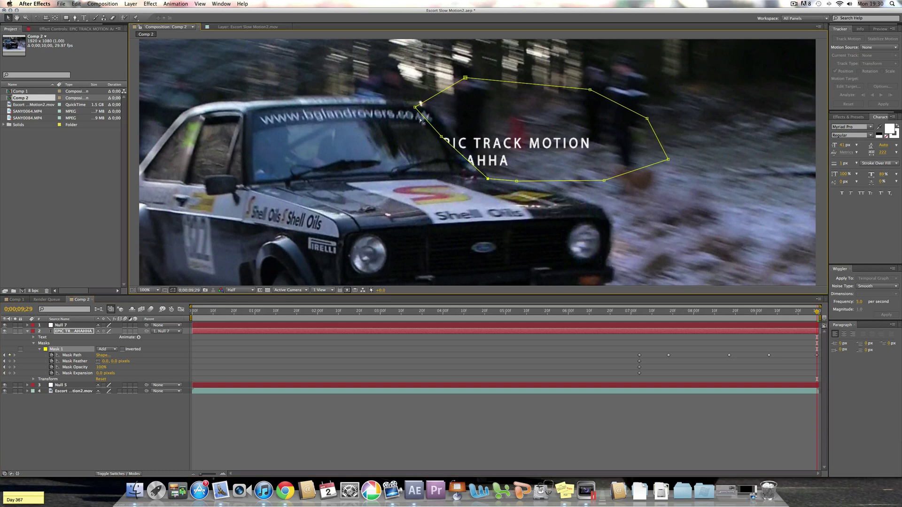
left_click_drag(442, 136, 450, 131)
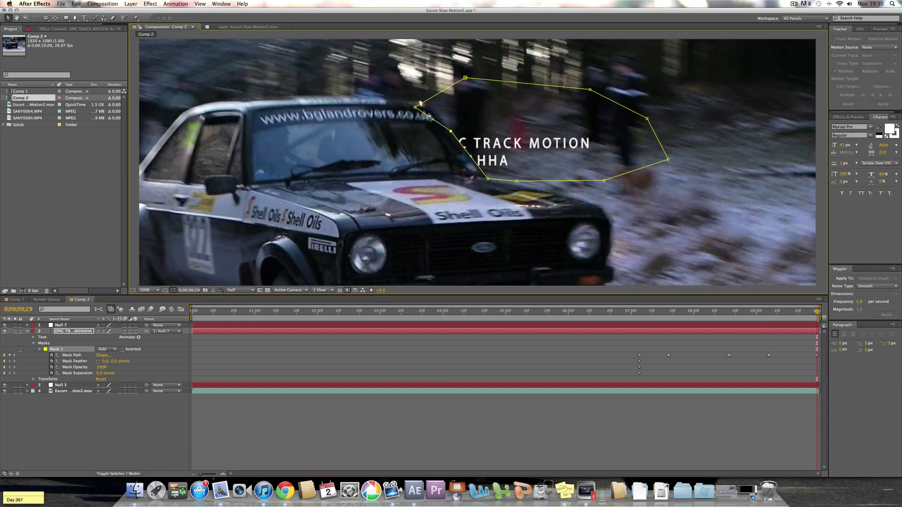
left_click_drag(415, 107, 429, 105)
left_click(369, 105)
left_click(60, 325)
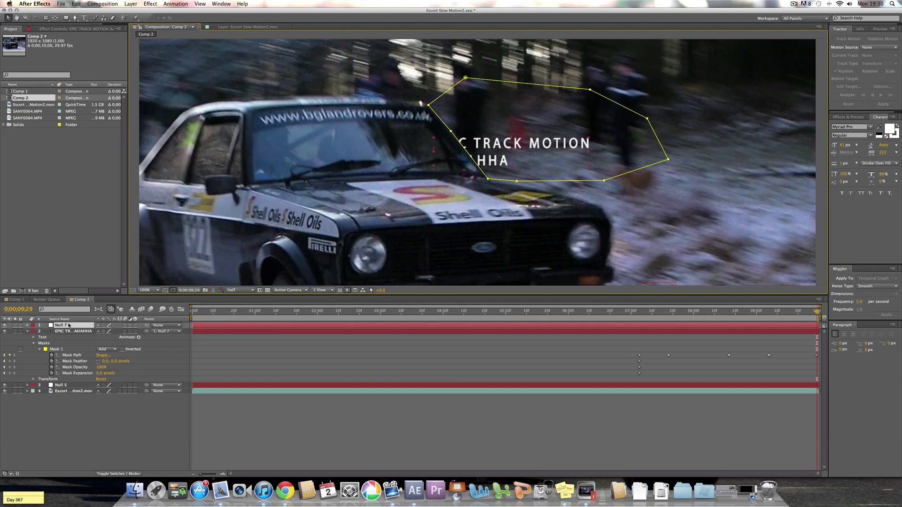
Step: Scrub back from about 0;00;08;25 to review the masked text, then select the tracked title layer
left_click(745, 315)
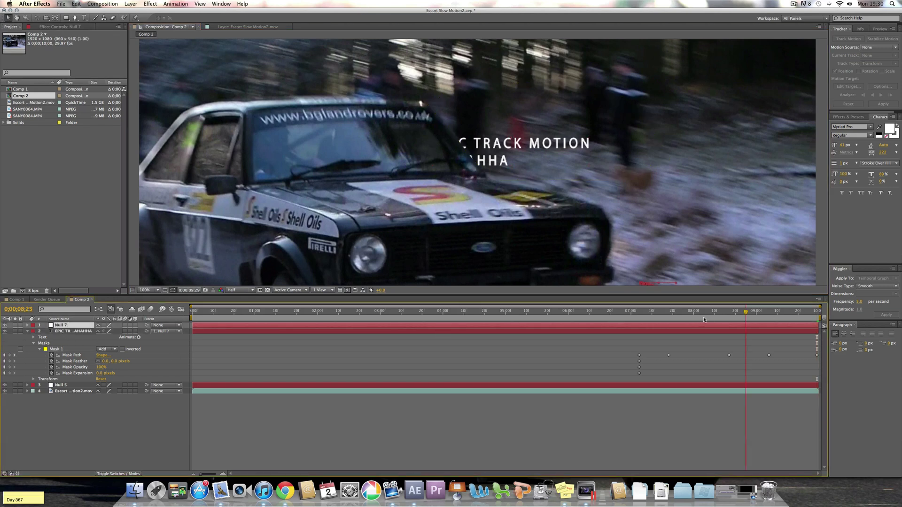
scroll(564, 236, "down", 2)
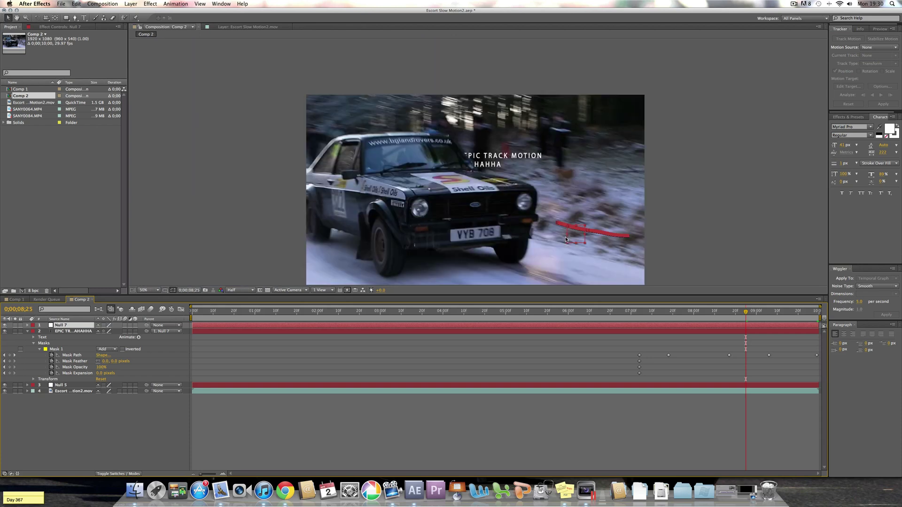
left_click_drag(746, 311, 841, 316)
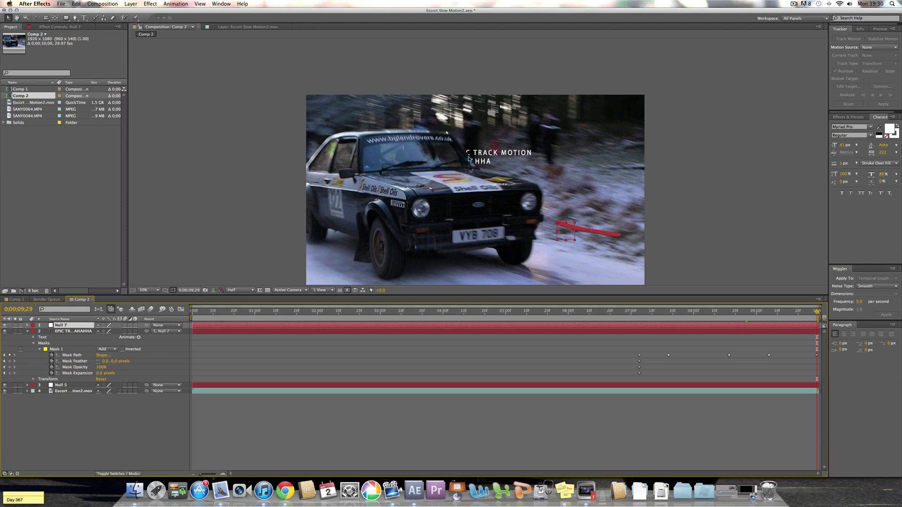
left_click(70, 331)
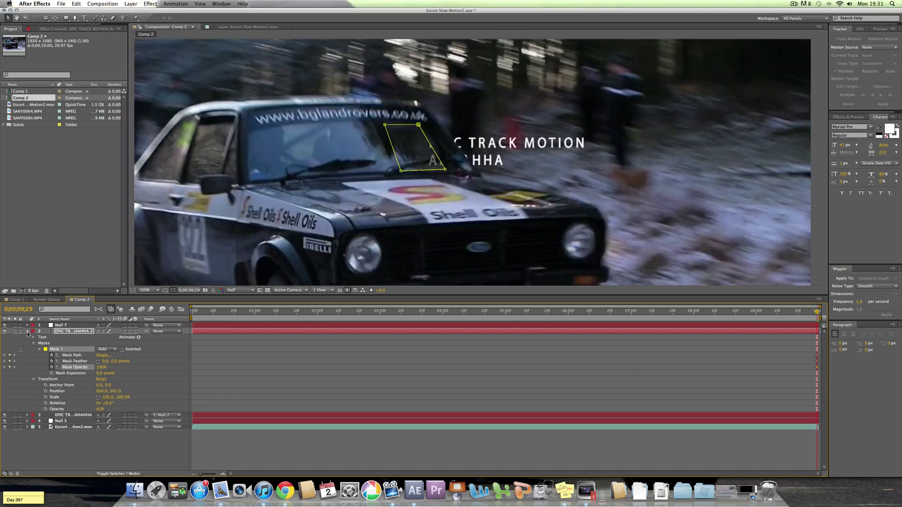
Step: Delete Mask 1 from the duplicated title layer so the full text shows over the car
left_click(27, 332)
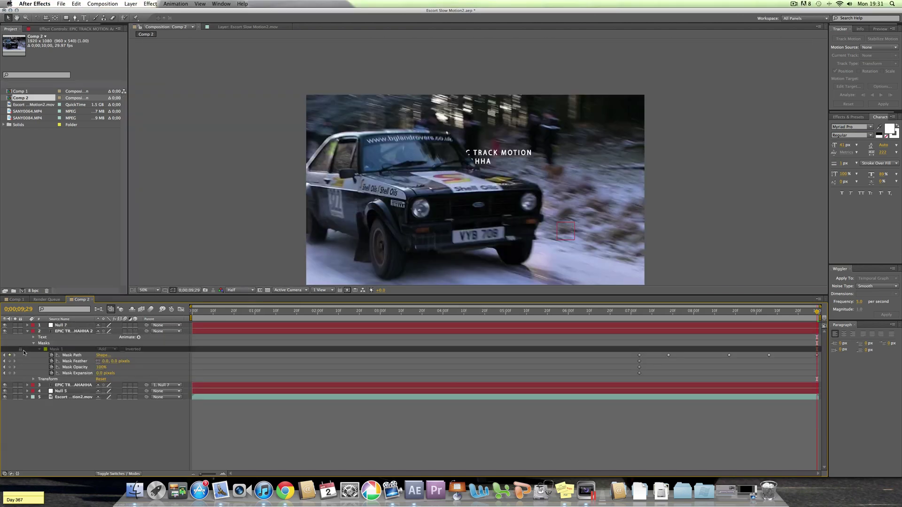
left_click(20, 349)
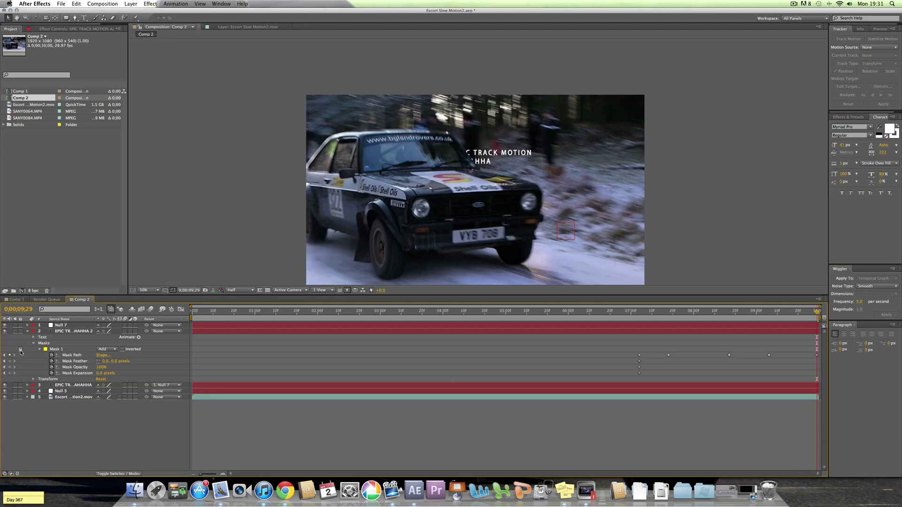
key("Delete")
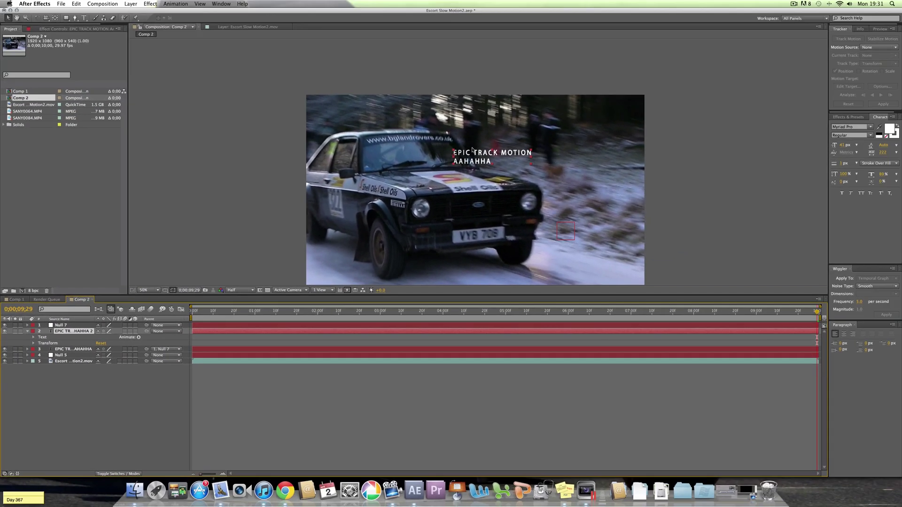
scroll(468, 150, "up", 2)
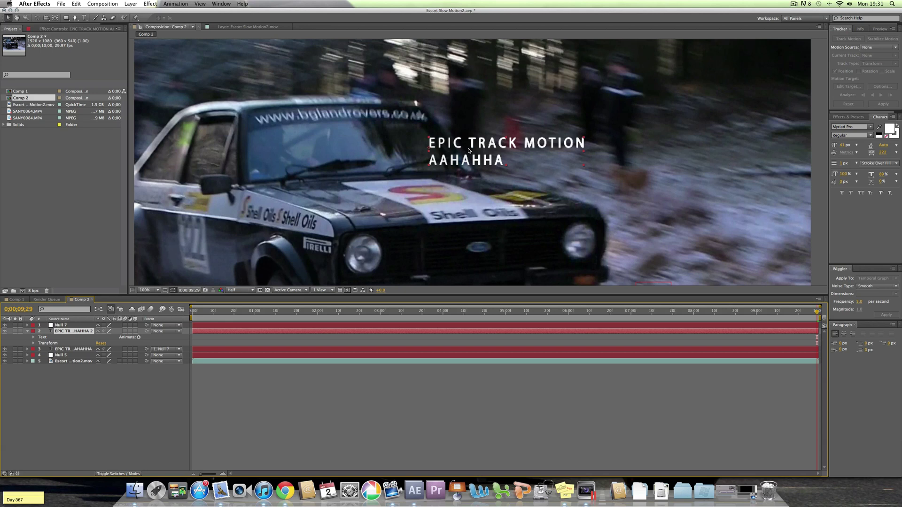
Step: Draw a four-point Pen mask around the car's windscreen on the copied text
left_click(75, 18)
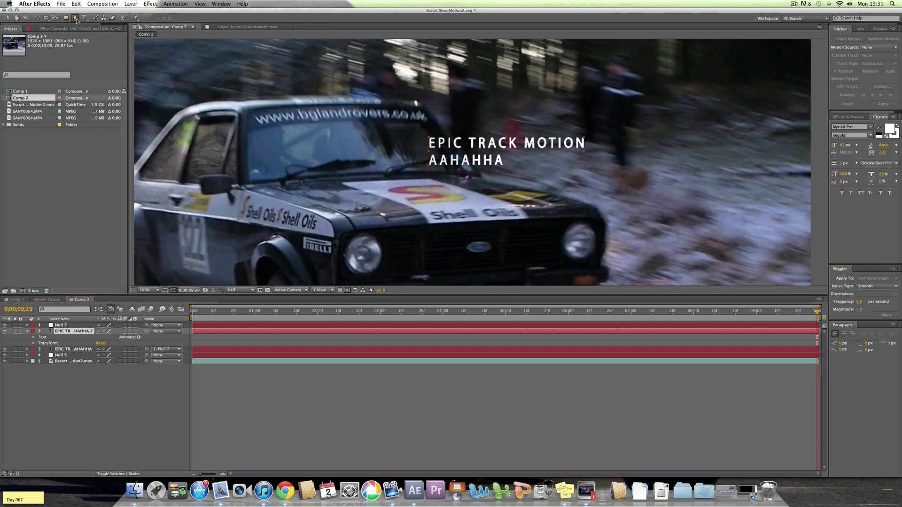
left_click(418, 124)
left_click(445, 170)
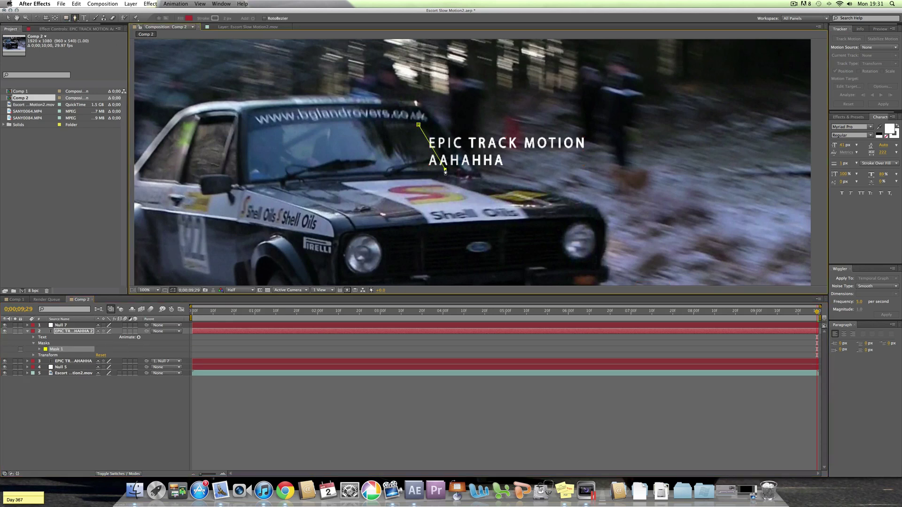
left_click(400, 171)
left_click(384, 125)
left_click(418, 125)
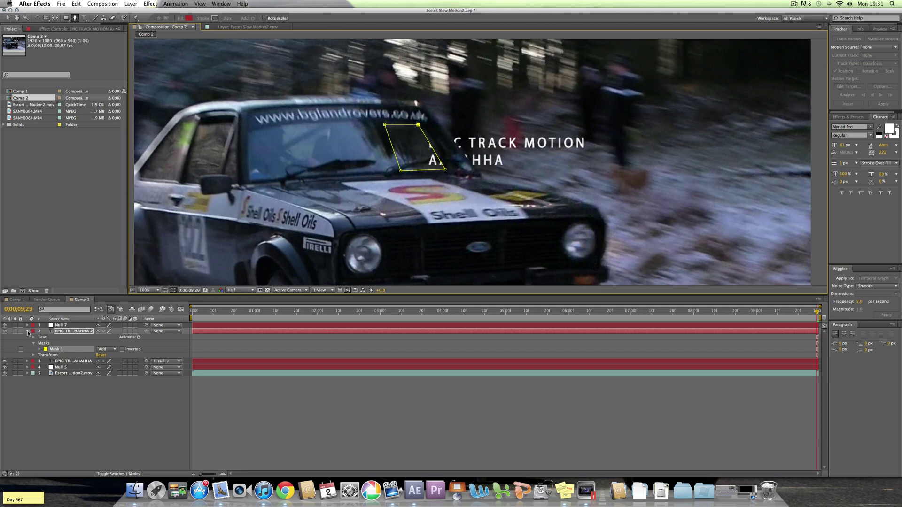
Step: Lower the copied text layer's Opacity to 43%
key("t")
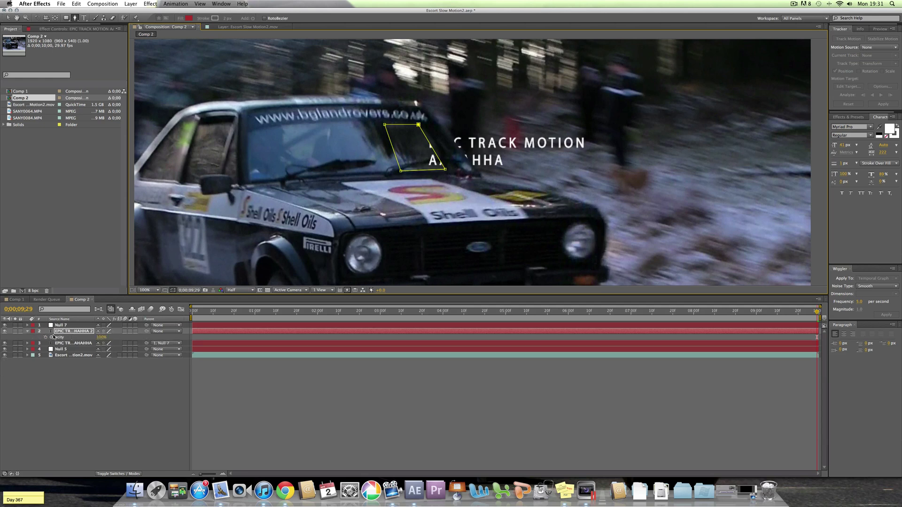
left_click(102, 337)
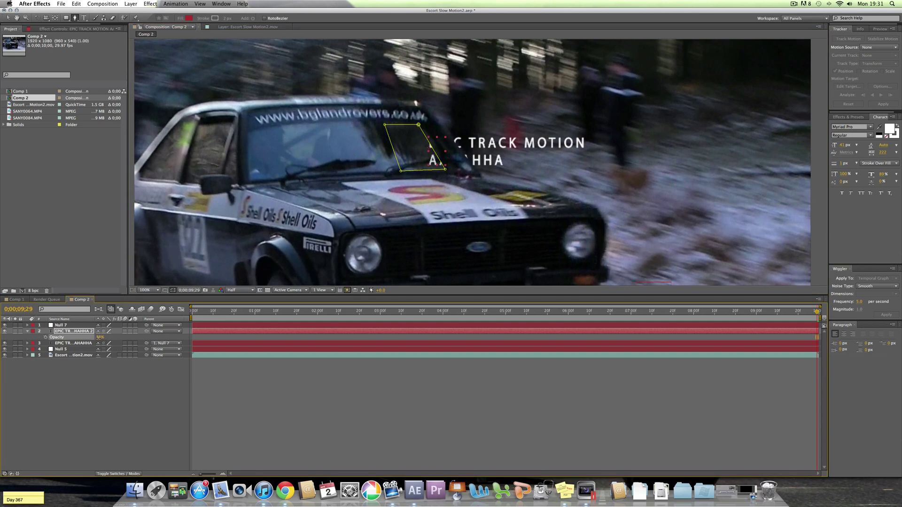
left_click_drag(96, 337, 81, 337)
Step: Enable keyframing for Mask 1's Path, Feather, Opacity and Expansion on the copied layer
left_click(28, 332)
left_click(29, 331)
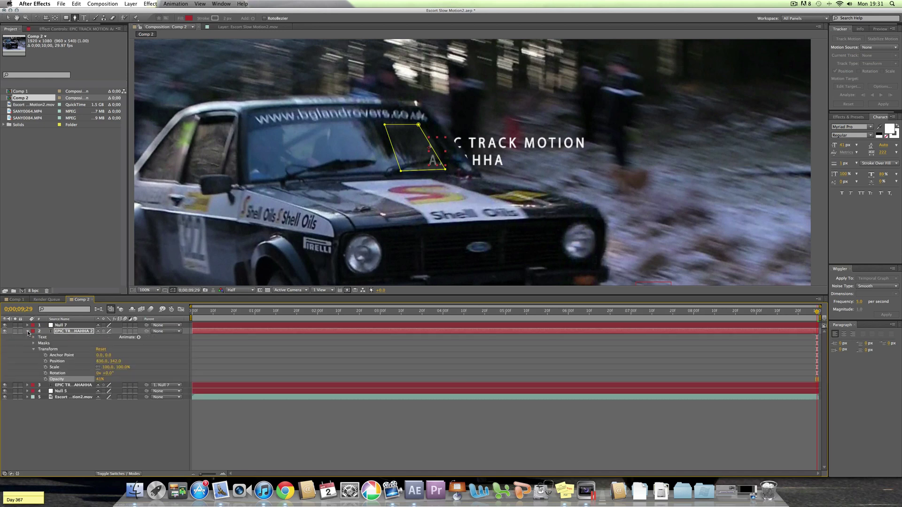
left_click(34, 343)
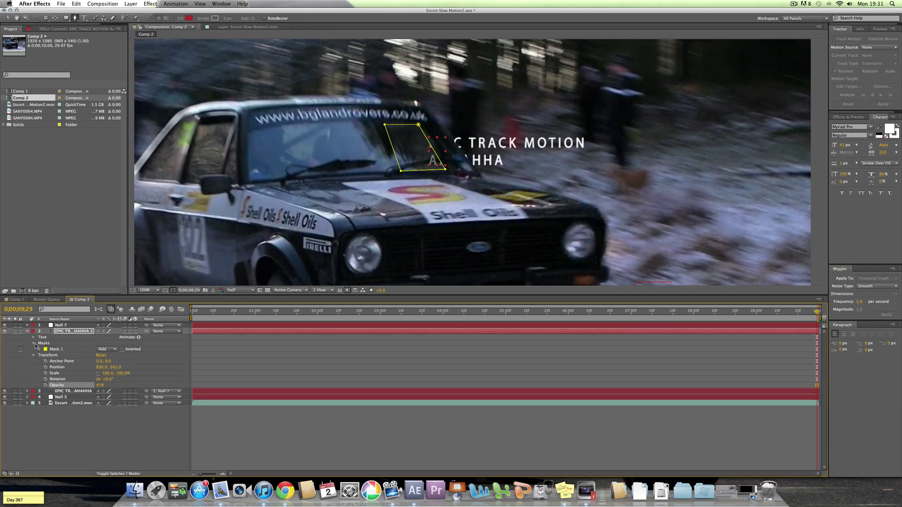
left_click(40, 350)
left_click(51, 355)
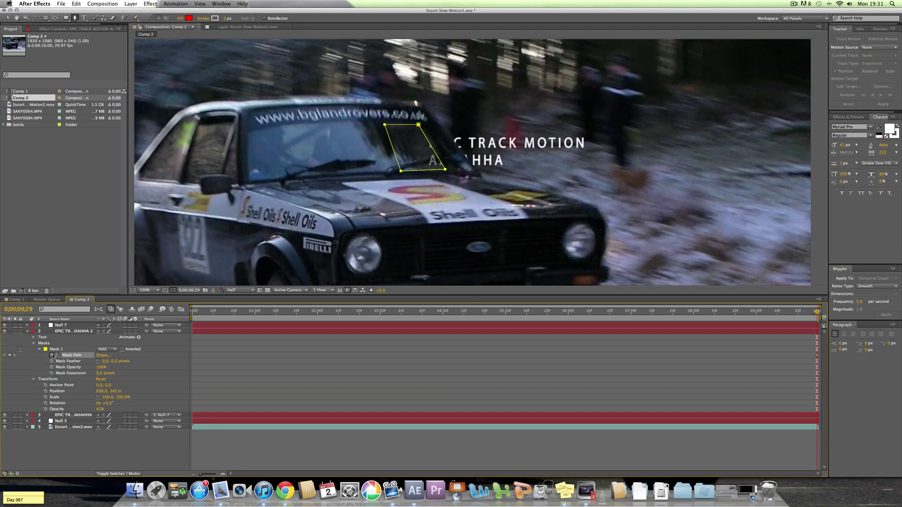
left_click(52, 361)
left_click(52, 367)
left_click(52, 373)
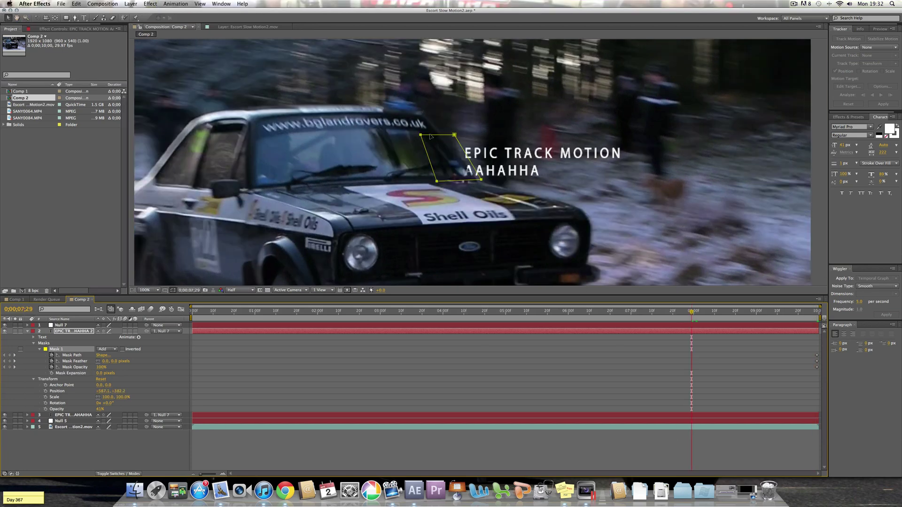
Step: Move the window mask back onto the windscreen and check it through to the last frame
left_click(455, 136)
left_click_drag(454, 135, 421, 129)
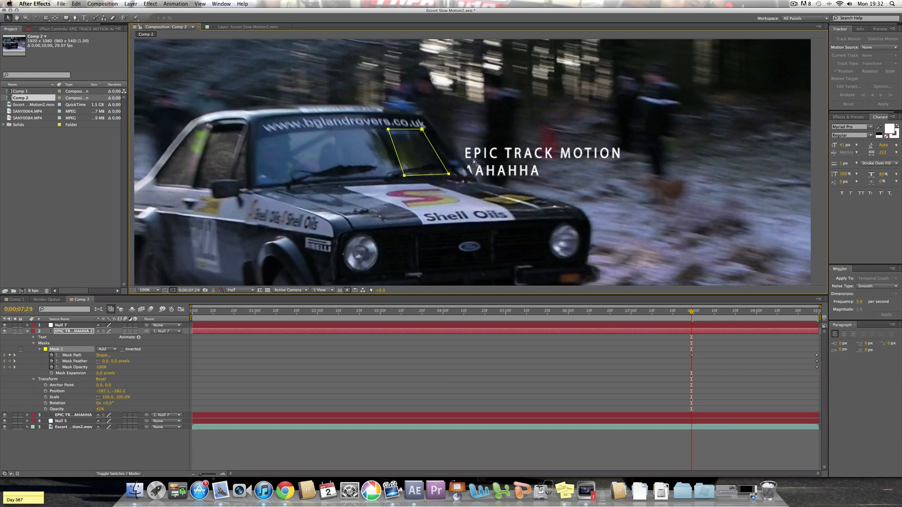
left_click_drag(693, 314, 818, 311)
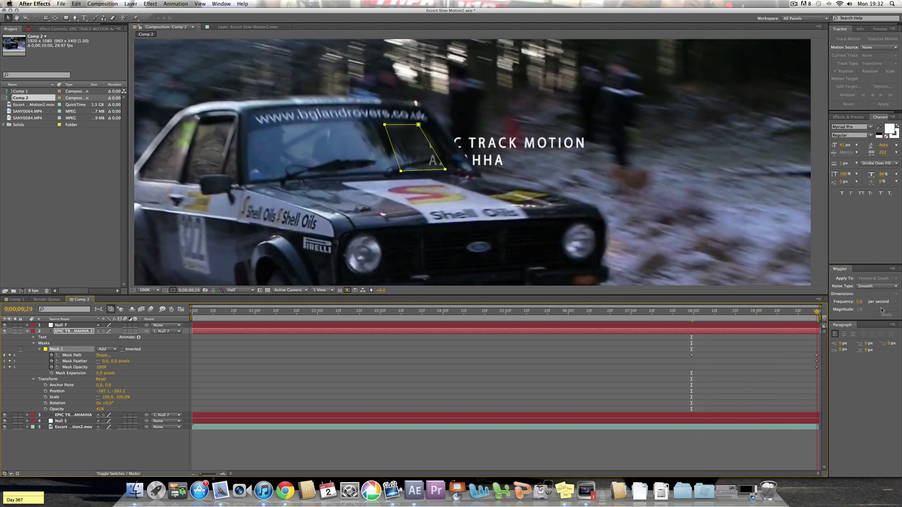
left_click_drag(812, 313, 818, 311)
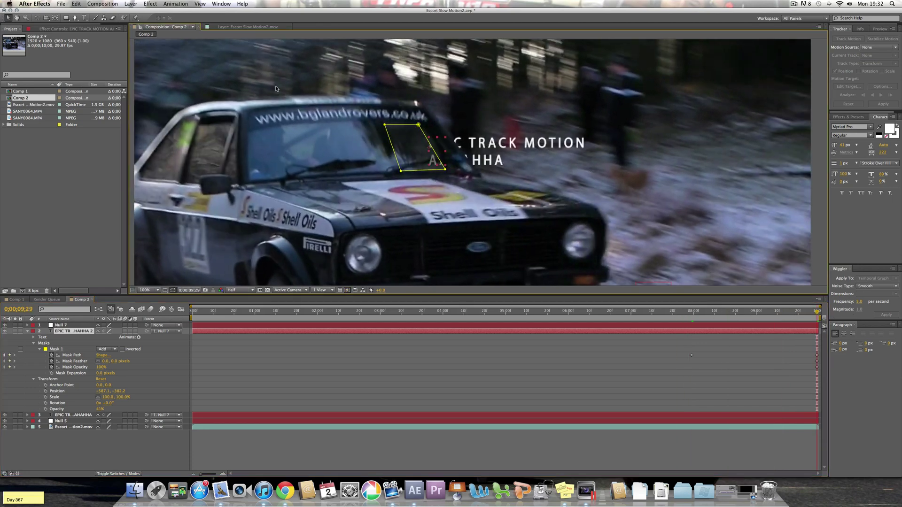
left_click(315, 197)
scroll(548, 201, "down", 2)
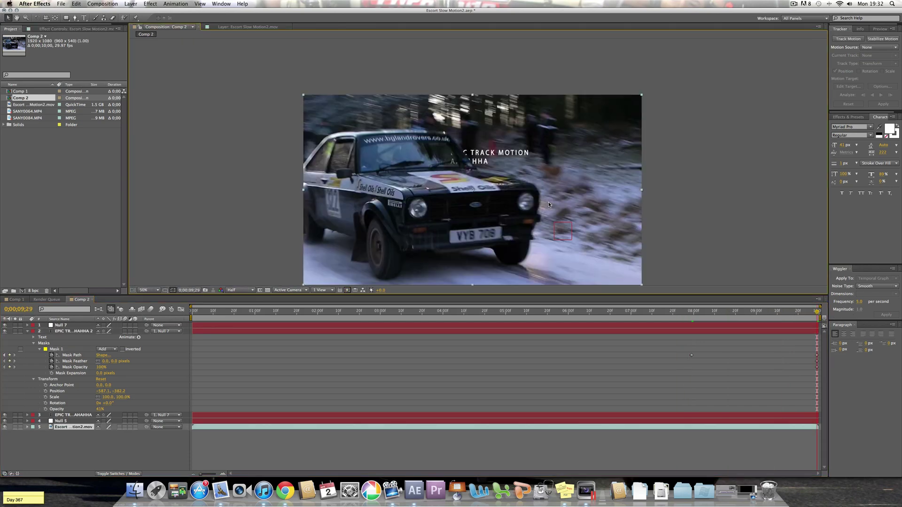
left_click_drag(587, 311, 817, 314)
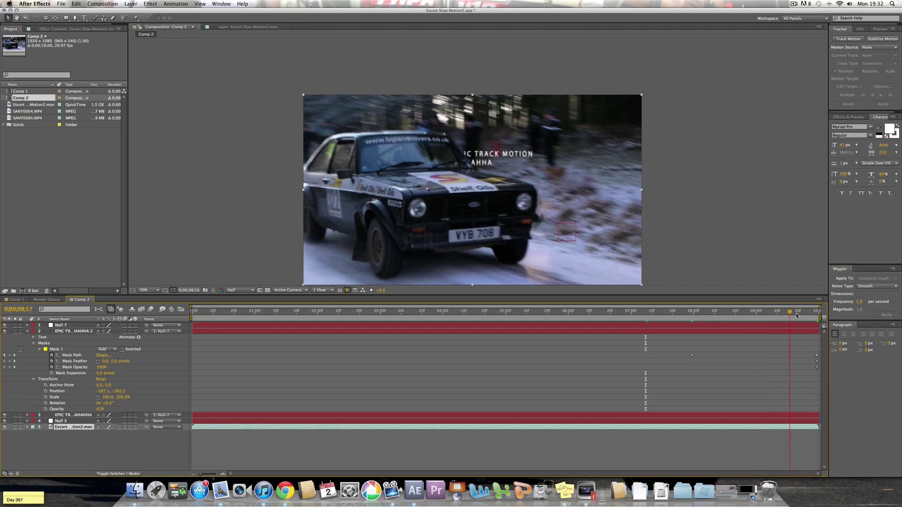